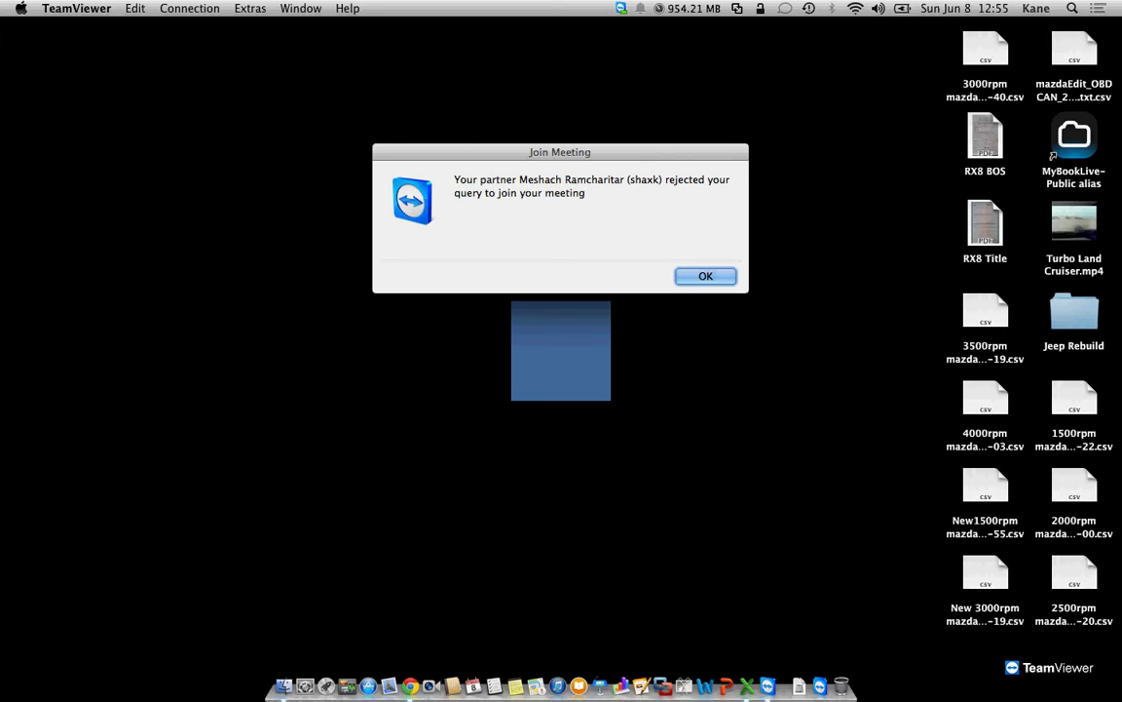
# - Dismiss TeamViewer's Join Meeting rejection alert with OK
pyautogui.press('Return')
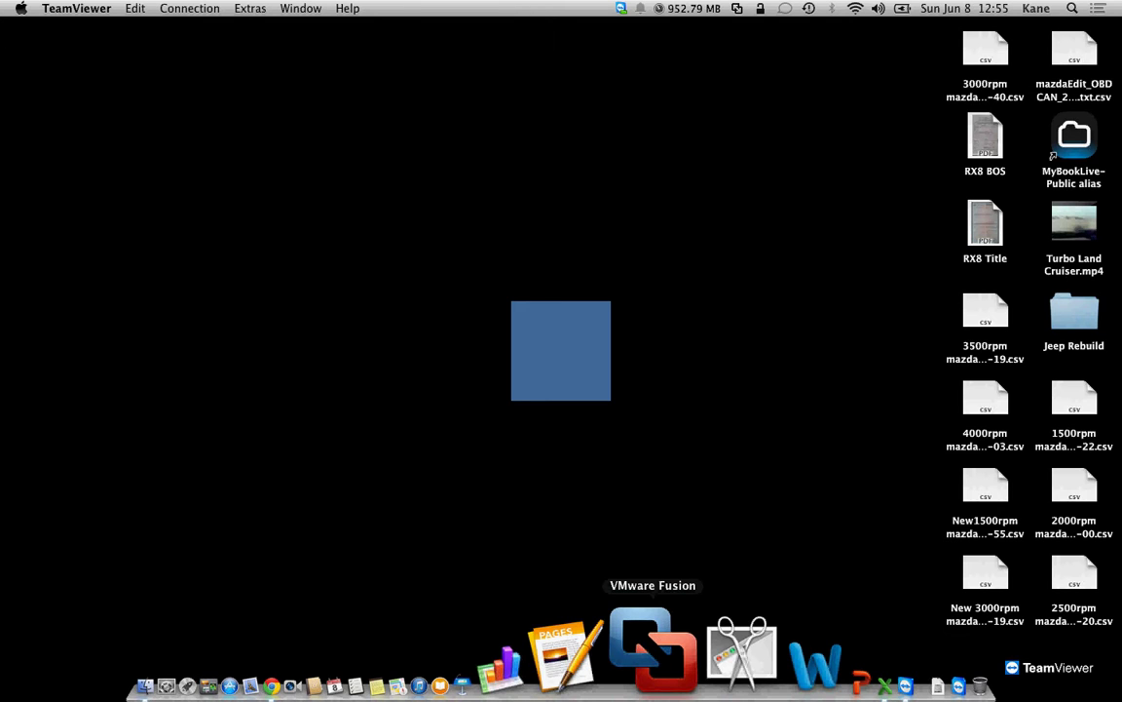
# - Launch VMware Fusion and open MAF Calibration under Sensor Cal. Tables in AccessTUNER Race
pyautogui.click(653, 647)
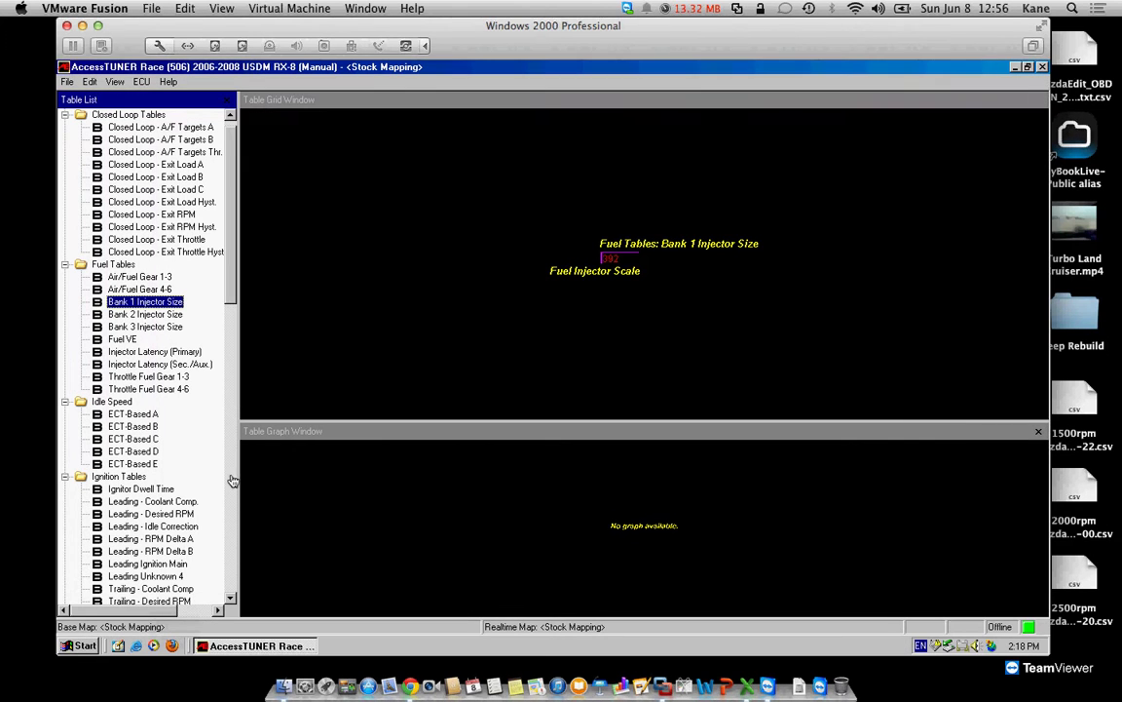
pyautogui.scroll(-10, 229, 504)
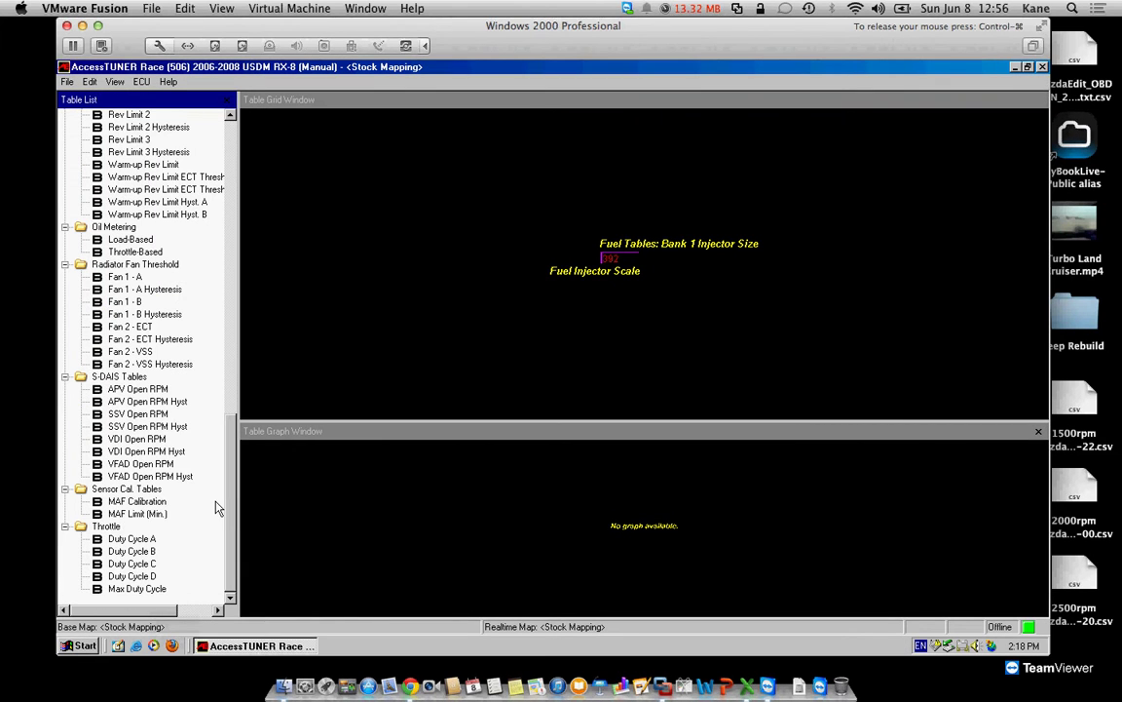
pyautogui.click(136, 500)
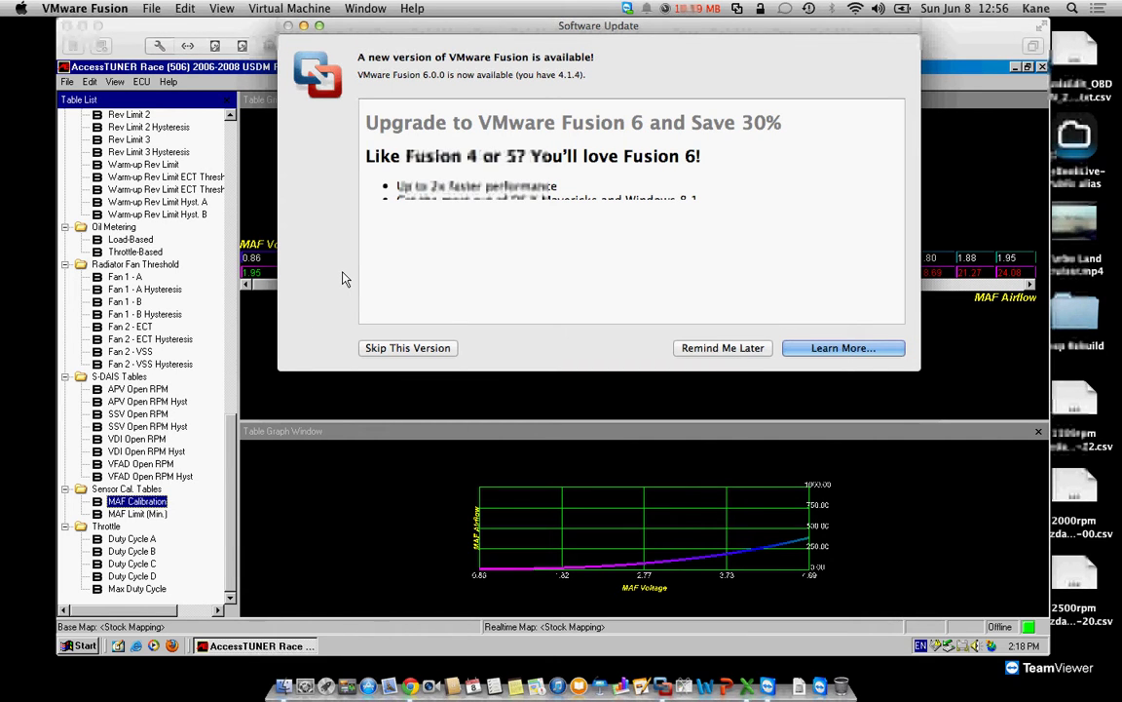
# - Dismiss the VMware update prompt and begin selecting MAF columns between 1.02 V and 4.69 V
pyautogui.press('Escape')
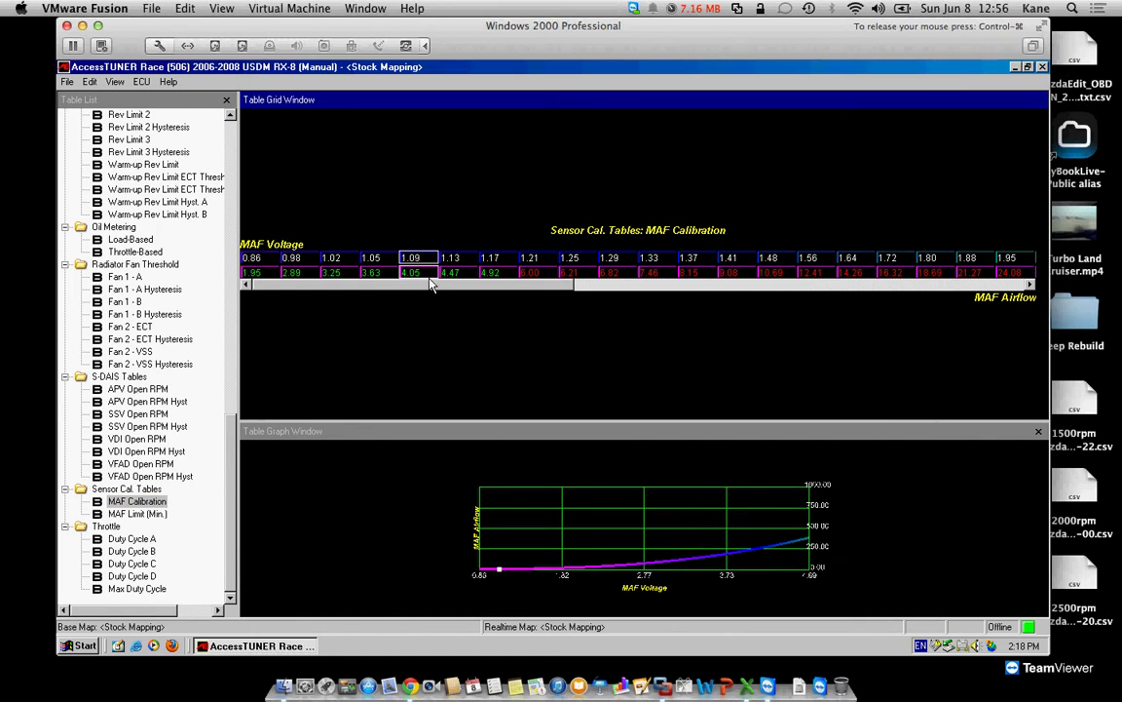
pyautogui.hotkey('shift', 'Right')
pyautogui.moveTo(332, 283); pyautogui.dragTo(784, 275)
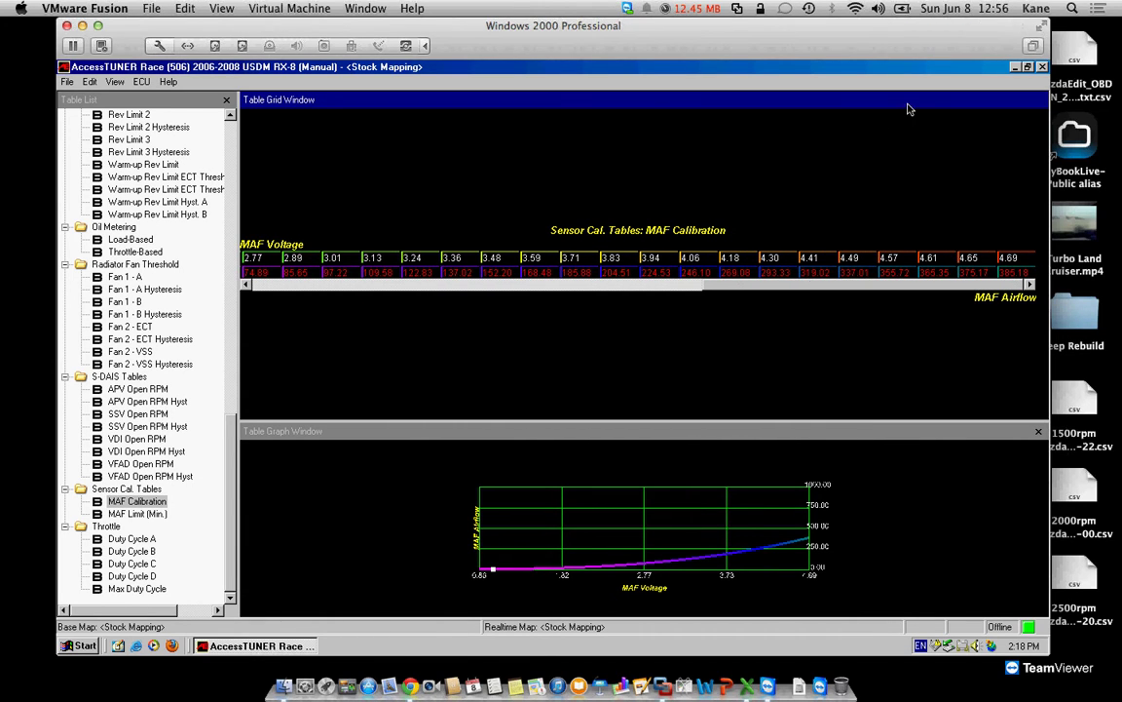
pyautogui.click(1009, 281)
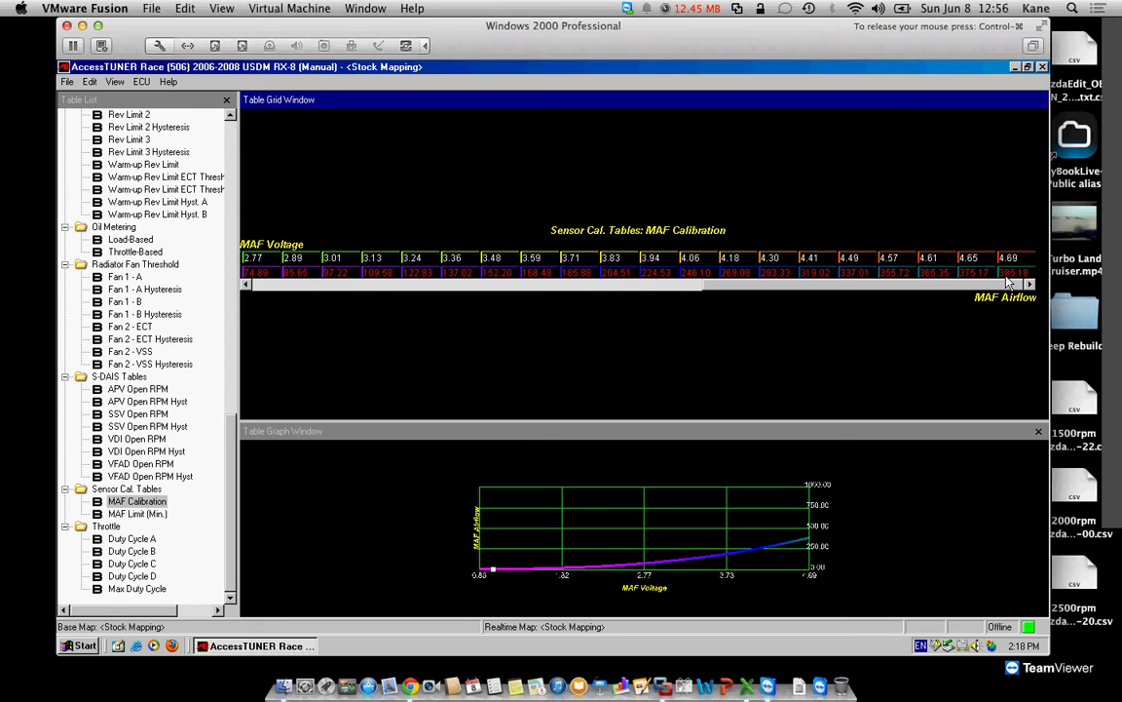
pyautogui.click(1013, 271)
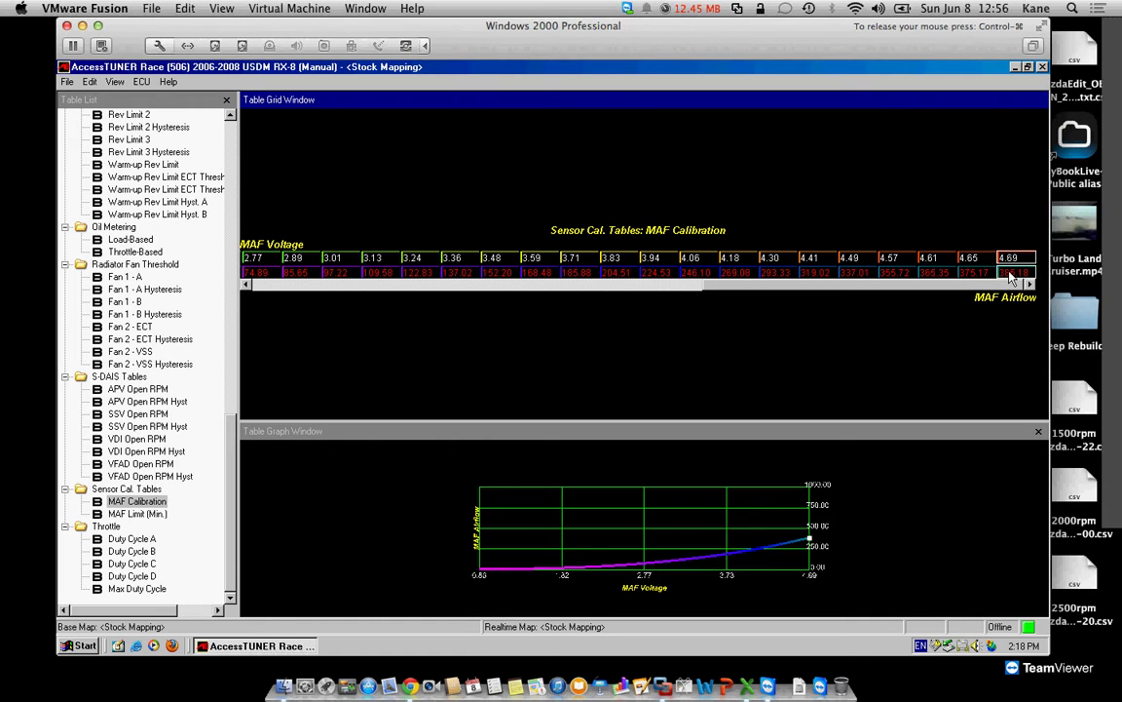
pyautogui.click(251, 283)
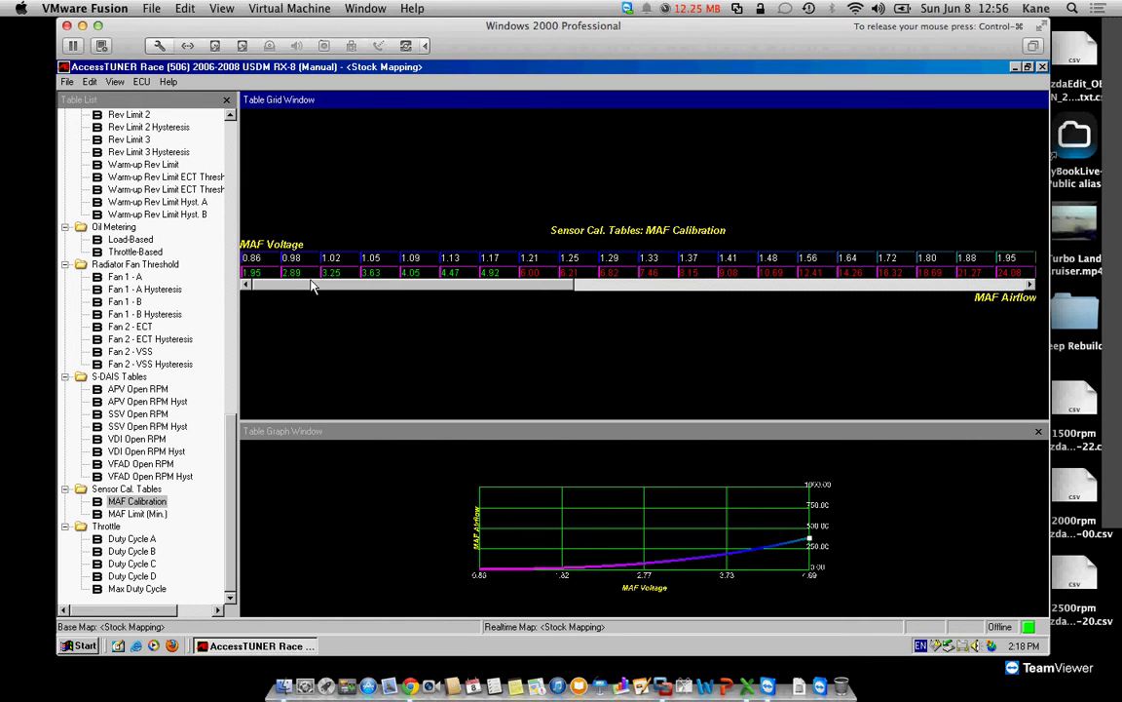
pyautogui.click(337, 274)
pyautogui.click(378, 276)
# - Select the MAF airflow columns from 1.02 V through 4.69 V and enlarge the airflow graph pane
pyautogui.click(349, 275)
pyautogui.moveTo(348, 275)
pyautogui.mouseDown()
pyautogui.moveTo(442, 263)
pyautogui.moveTo(492, 273)
pyautogui.mouseUp()
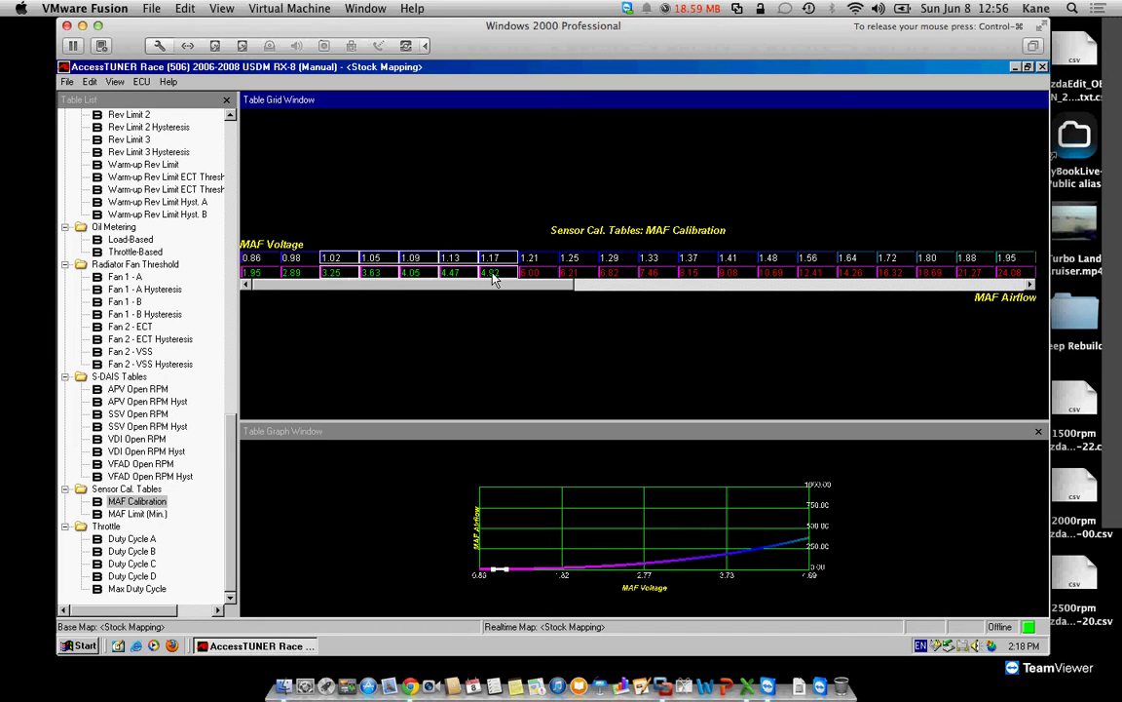
pyautogui.keyDown('shift'); pyautogui.click(699, 280); pyautogui.keyUp('shift')
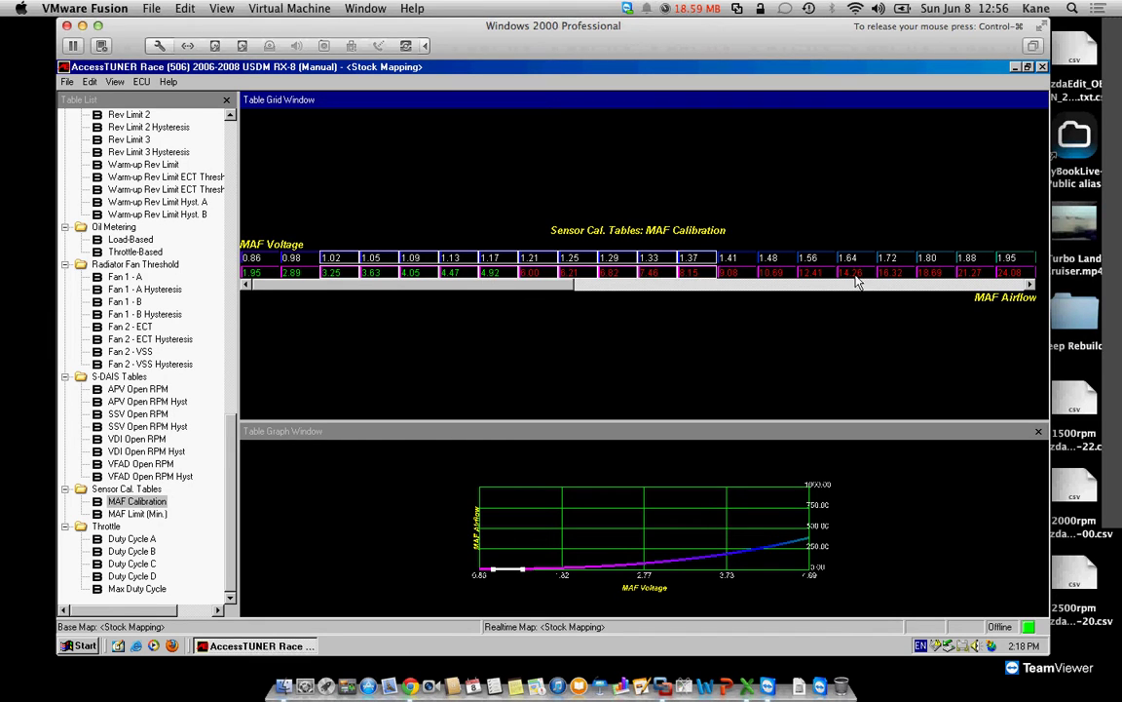
pyautogui.click(948, 286)
pyautogui.keyDown('shift'); pyautogui.click(1006, 277); pyautogui.keyUp('shift')
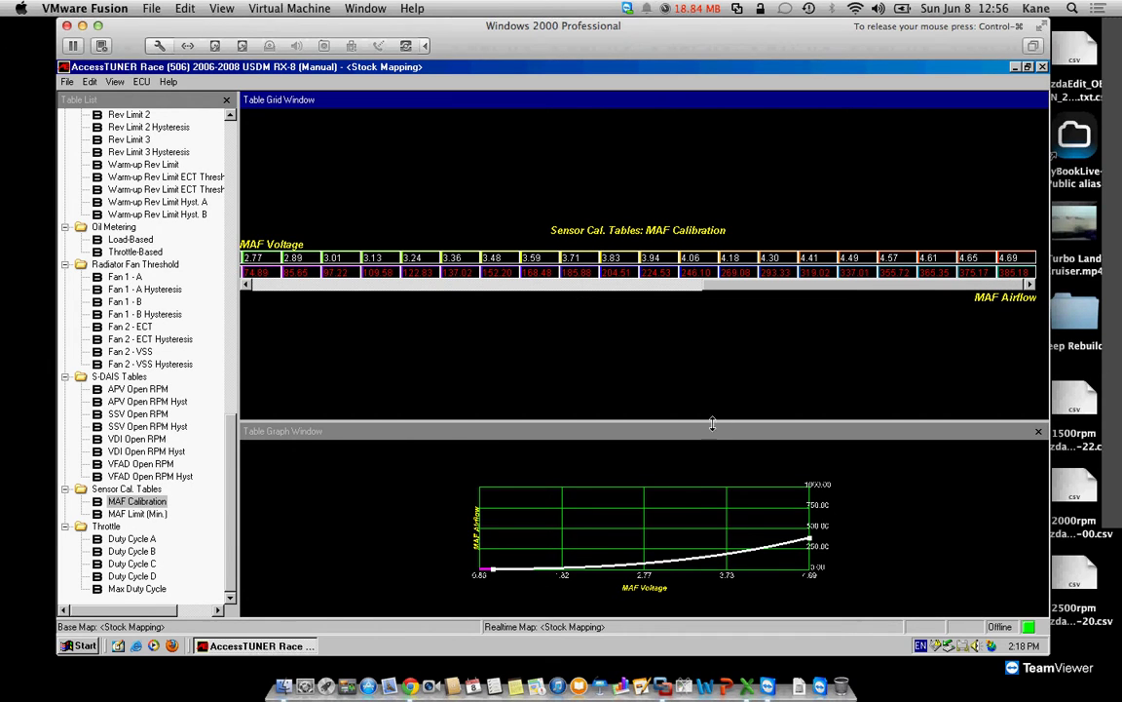
pyautogui.moveTo(696, 421); pyautogui.dragTo(688, 362)
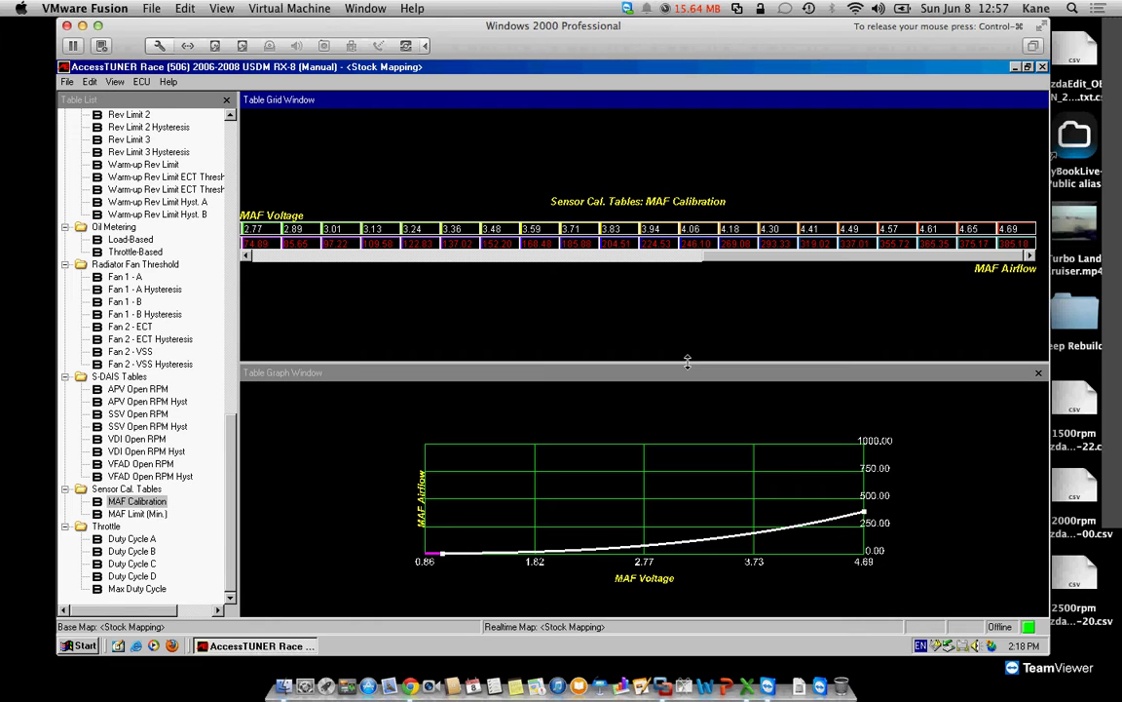
# - Multiply the selected MAF airflow values by 1.15 and jump back to the first column
pyautogui.press('=')
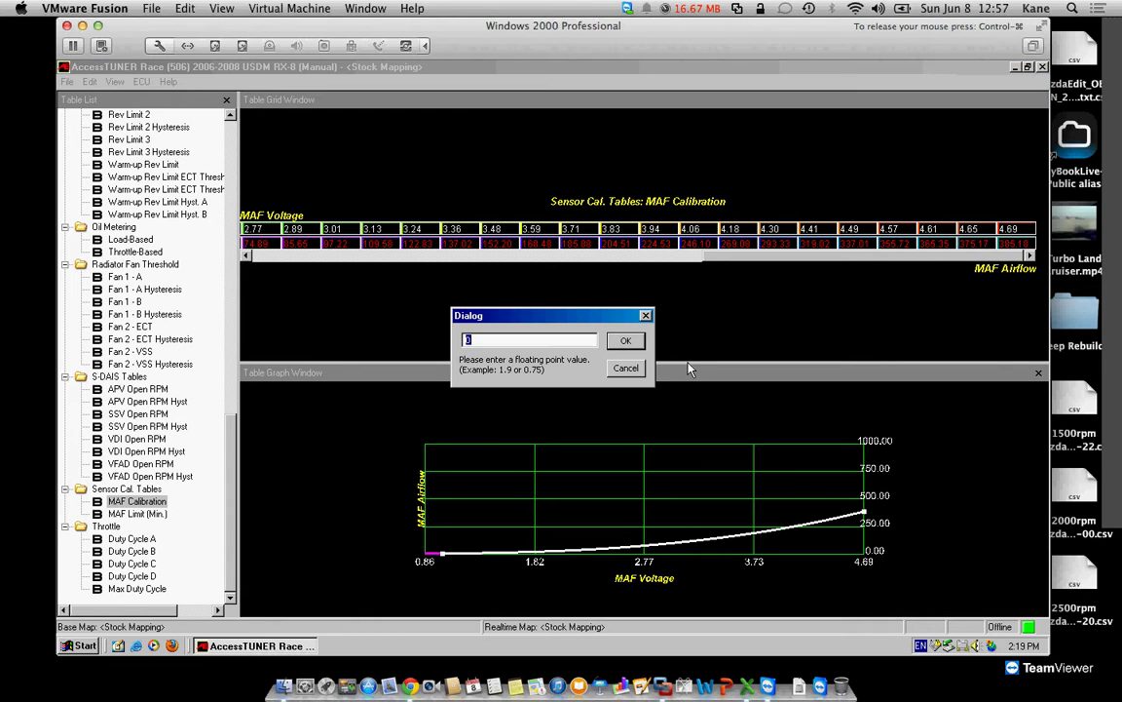
pyautogui.write('1.15')
pyautogui.press('Return')
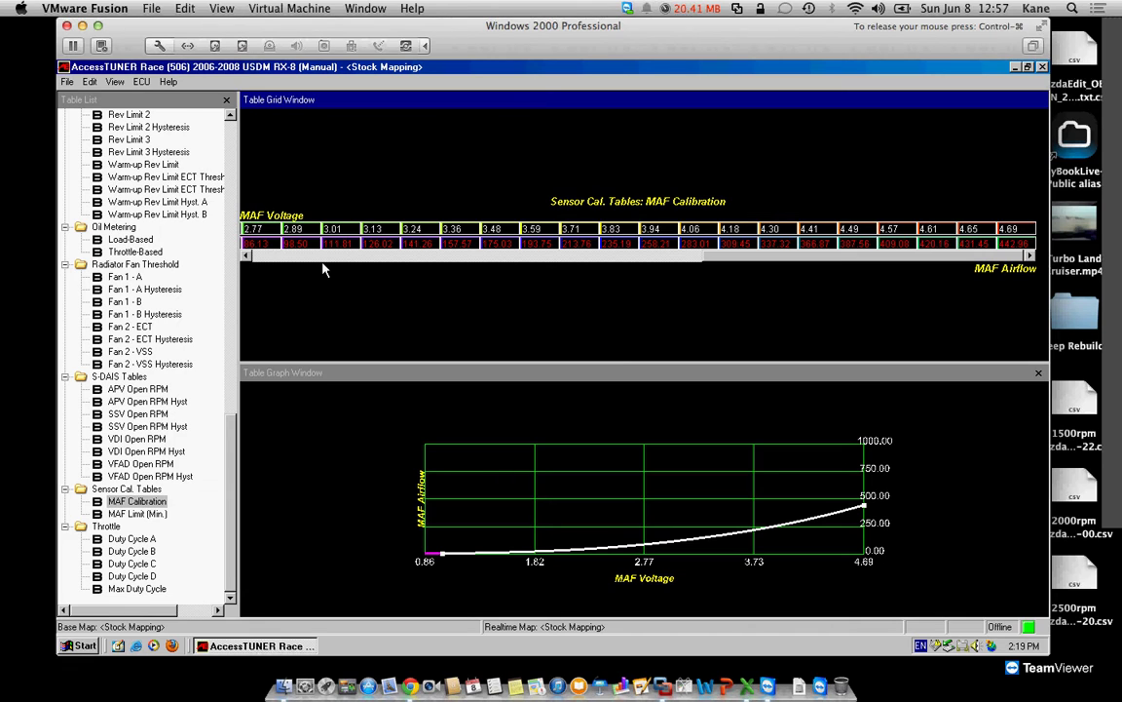
pyautogui.press('Home')
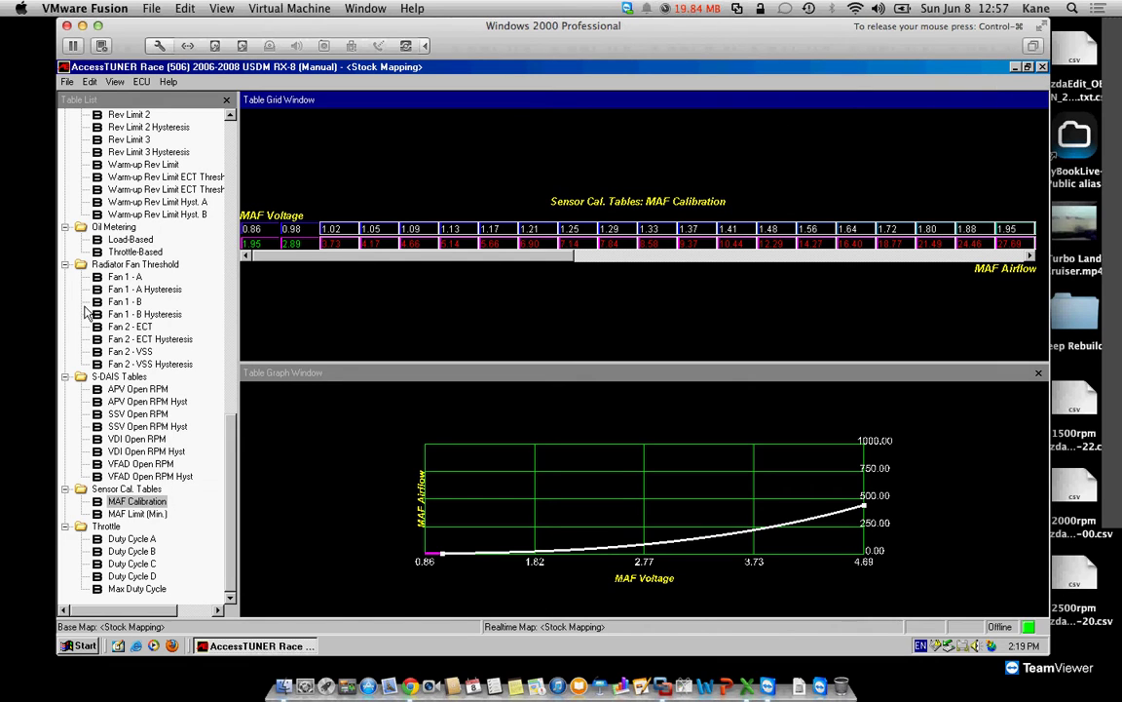
# - Suspend the VMware virtual machine and bring TeamViewer's Meeting window forward, moved left
pyautogui.click(74, 47)
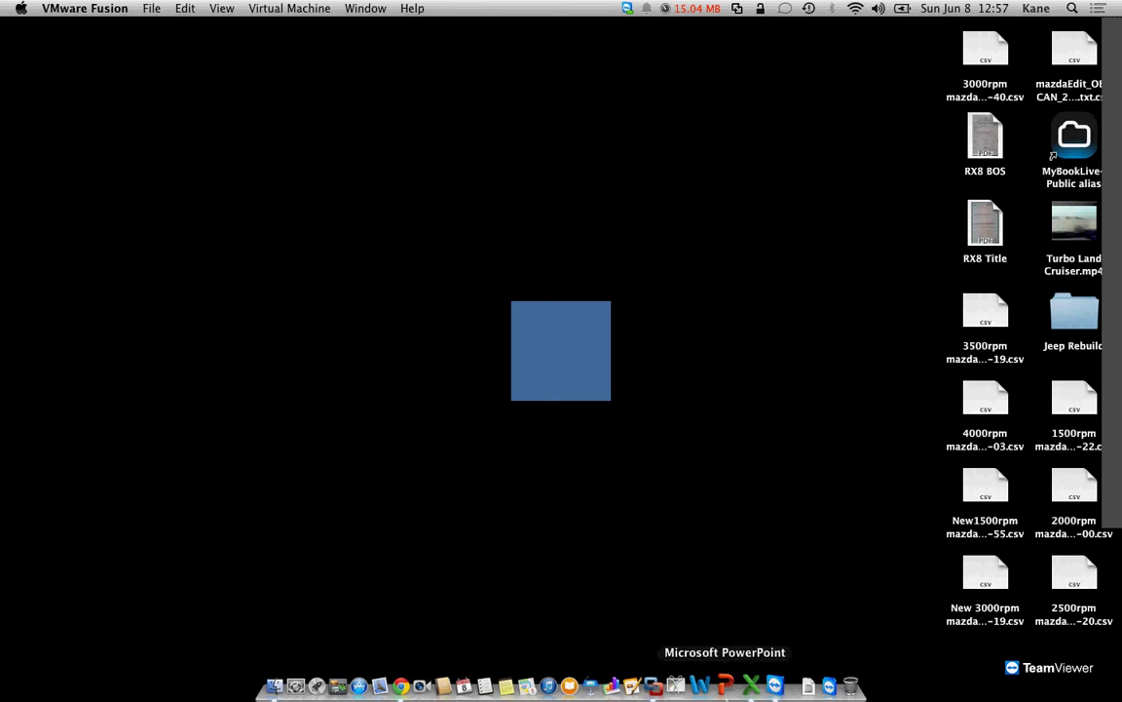
pyautogui.click(785, 658)
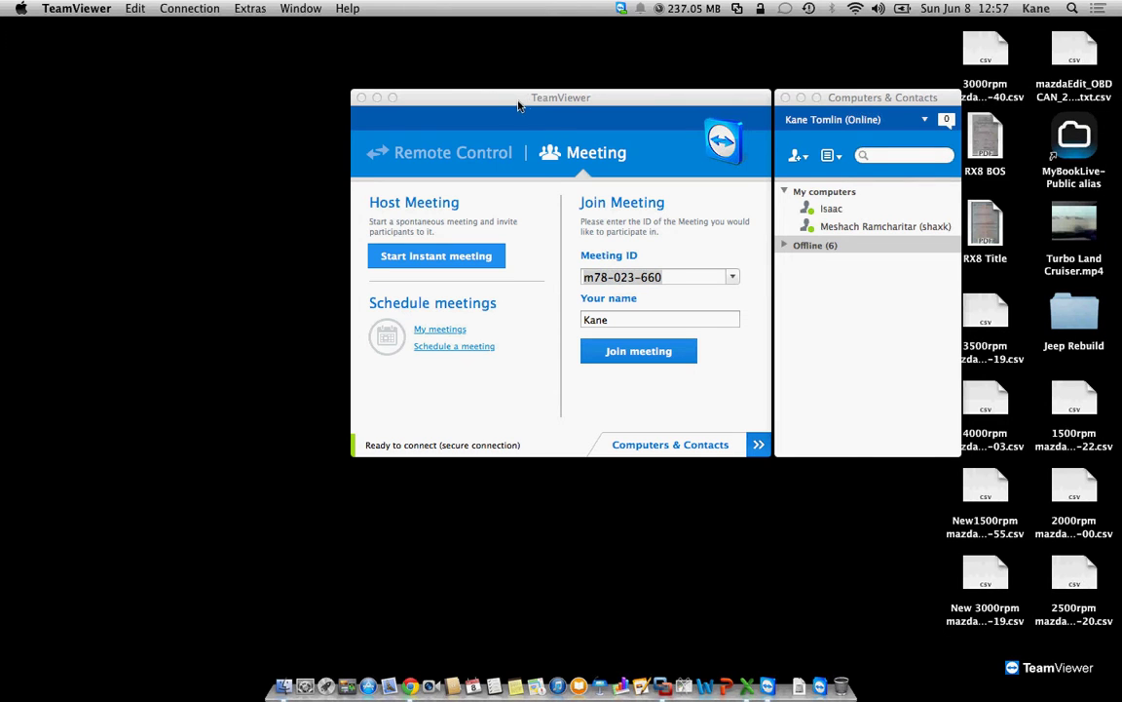
pyautogui.moveTo(547, 142); pyautogui.dragTo(463, 136)
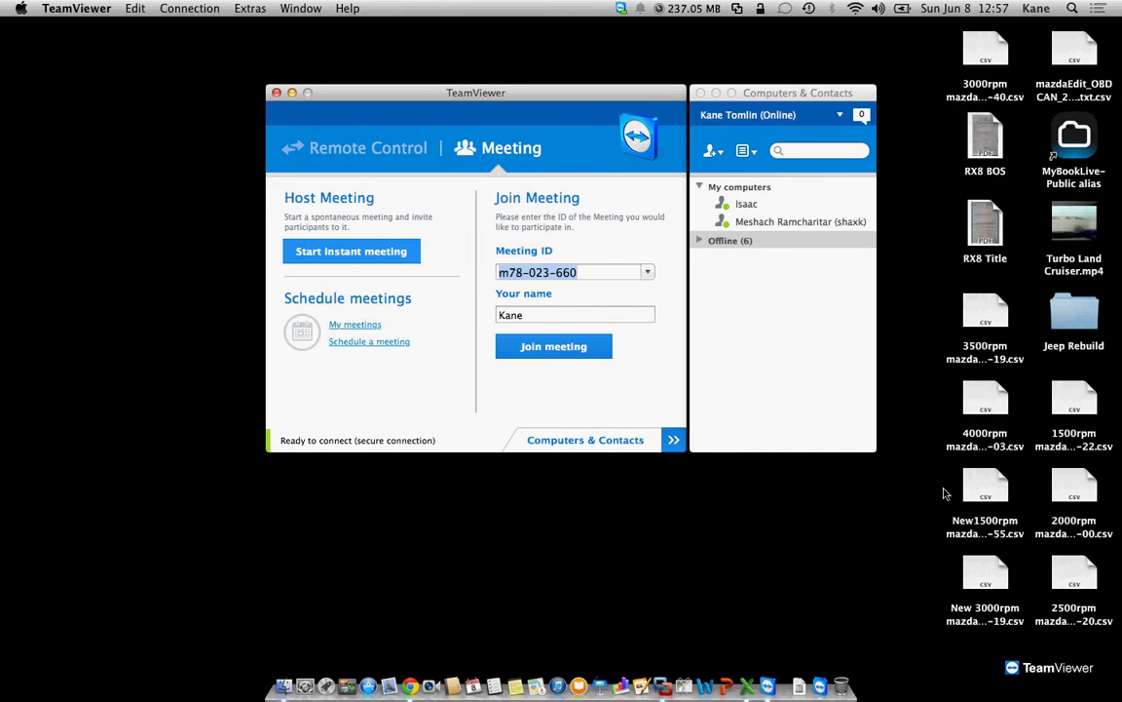
# - Invite the partner's computer from the My computers list to the meeting
pyautogui.click(965, 208)
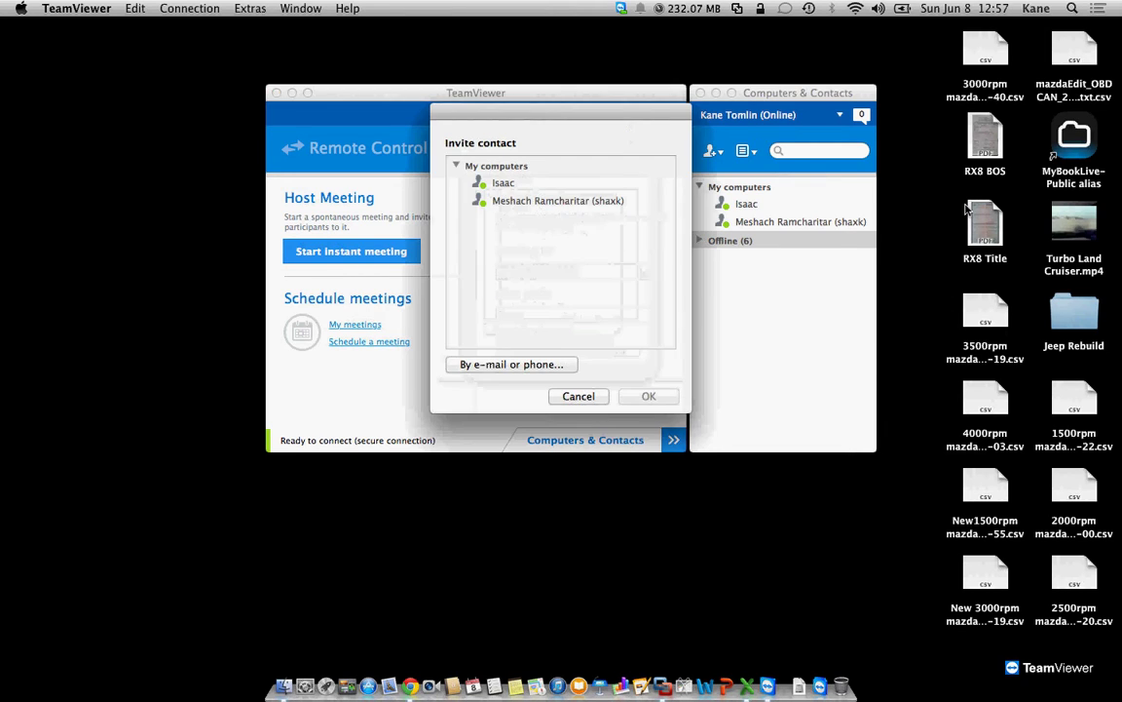
pyautogui.click(531, 201)
pyautogui.click(645, 397)
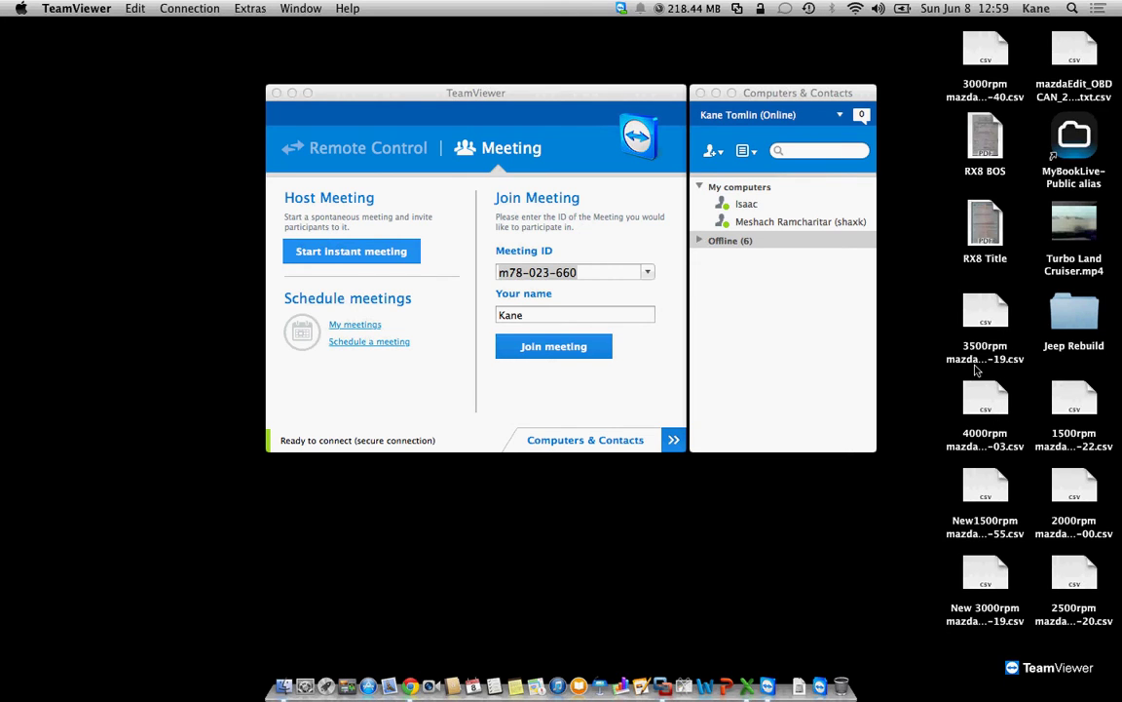
# - Minimise TeamViewer and read the Long and Short Term Fuel Trim averages in the 4500rpm log
pyautogui.click(291, 93)
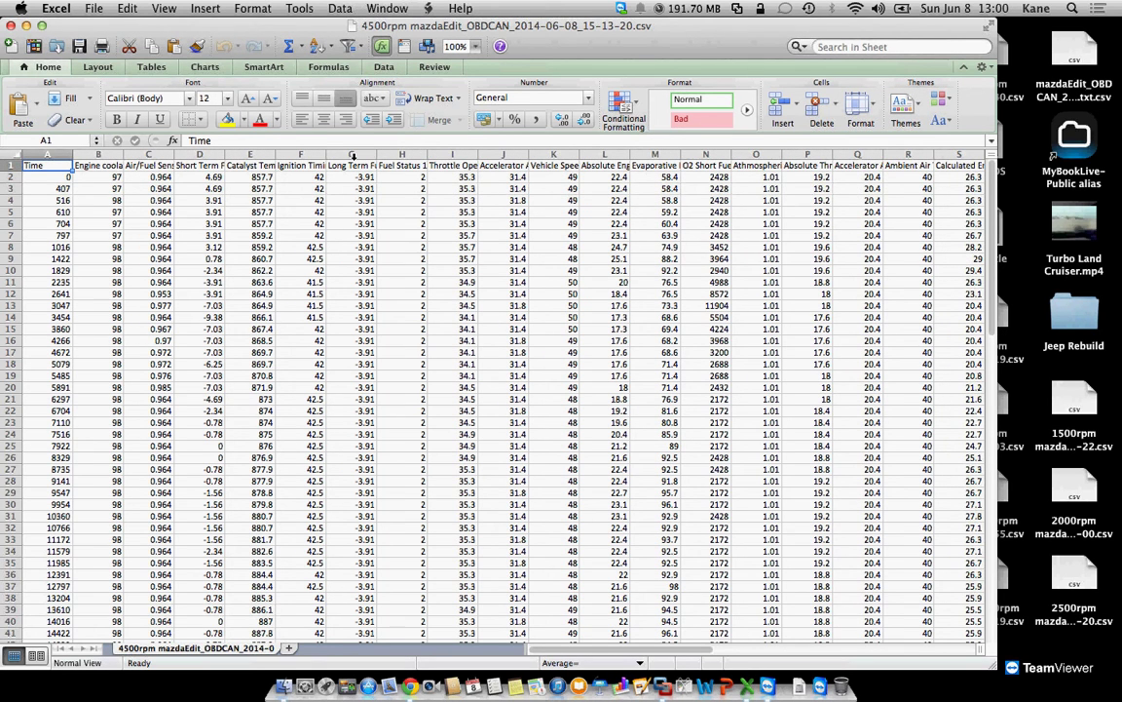
pyautogui.click(352, 156)
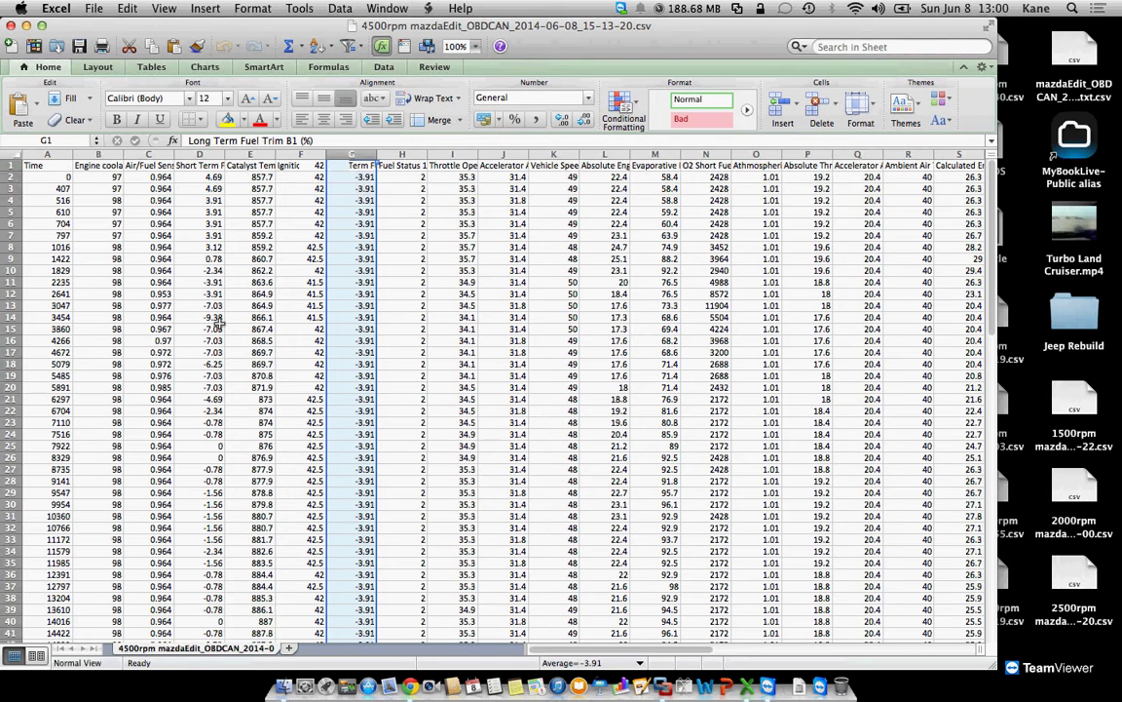
pyautogui.scroll(-15, 219, 322)
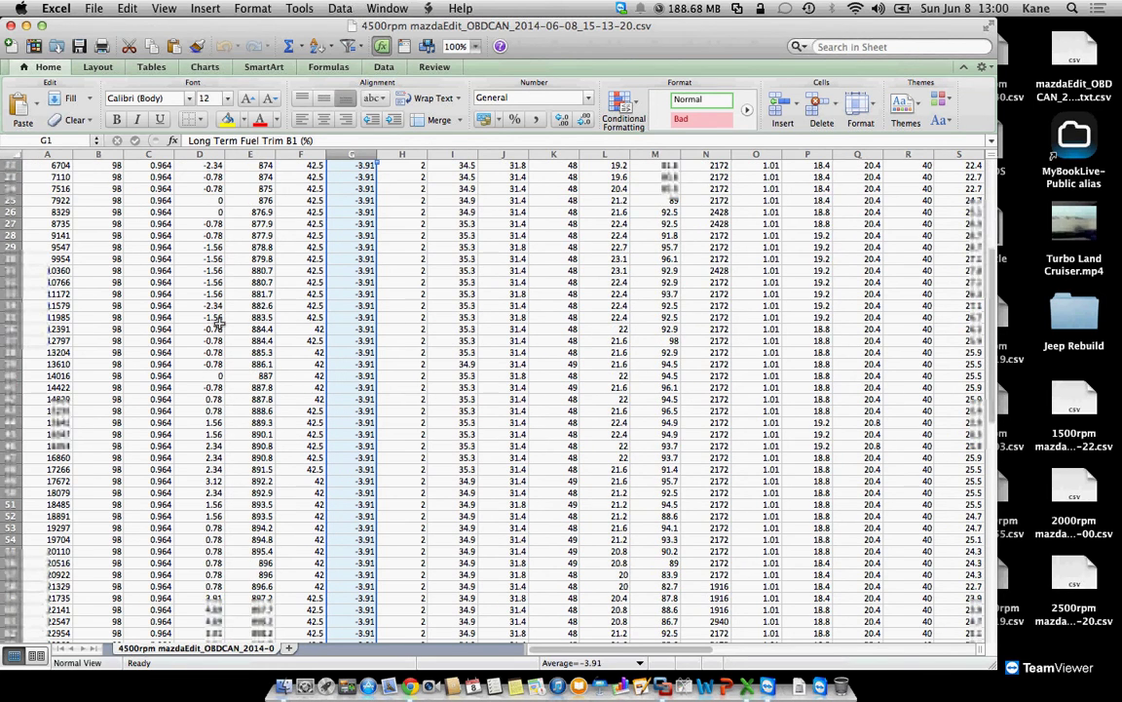
pyautogui.scroll(15, 219, 324)
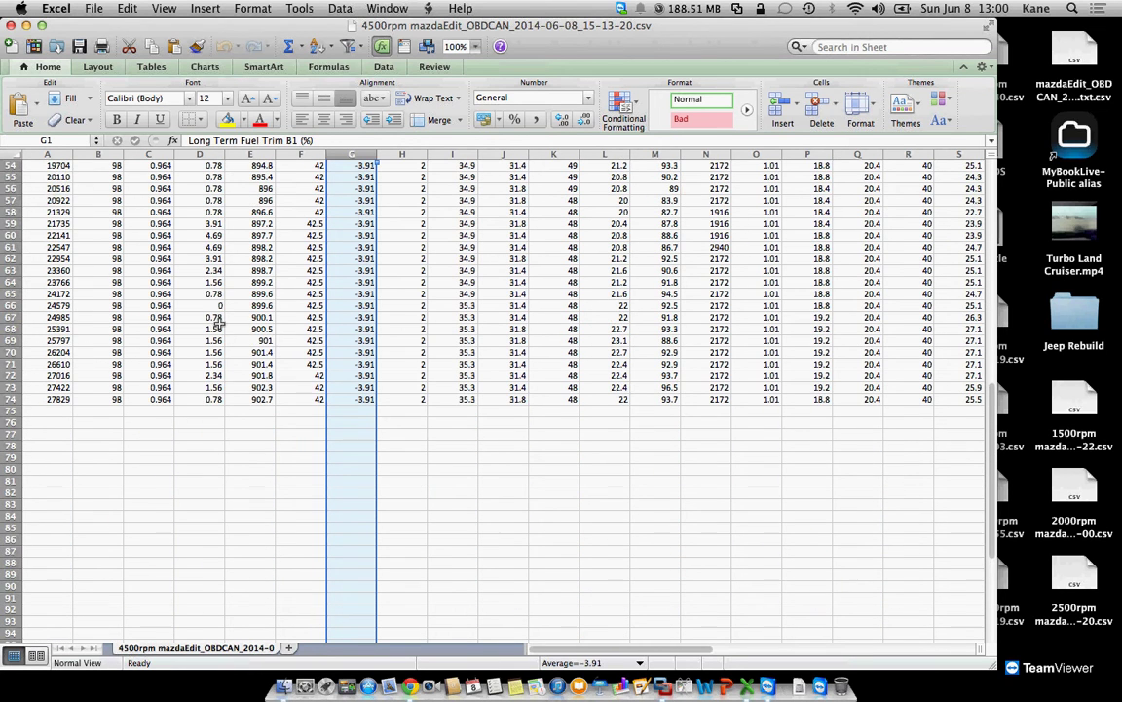
pyautogui.click(210, 153)
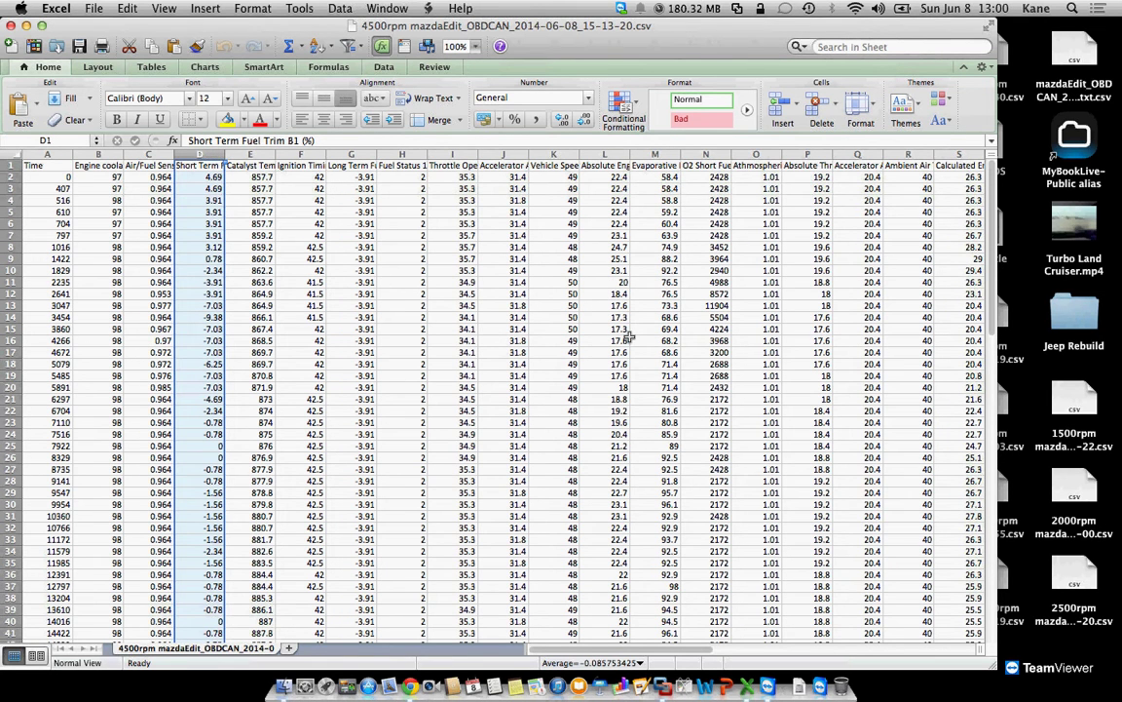
pyautogui.hscroll(4, 585, 341)
pyautogui.hscroll(2, 629, 336)
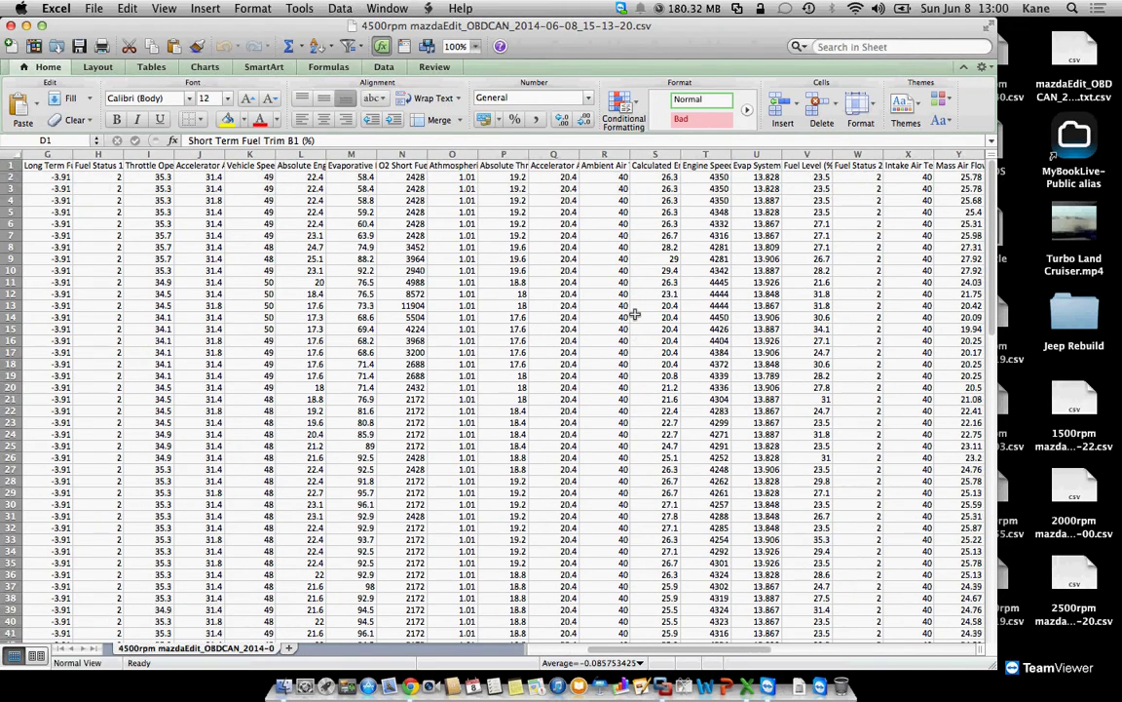
pyautogui.click(710, 154)
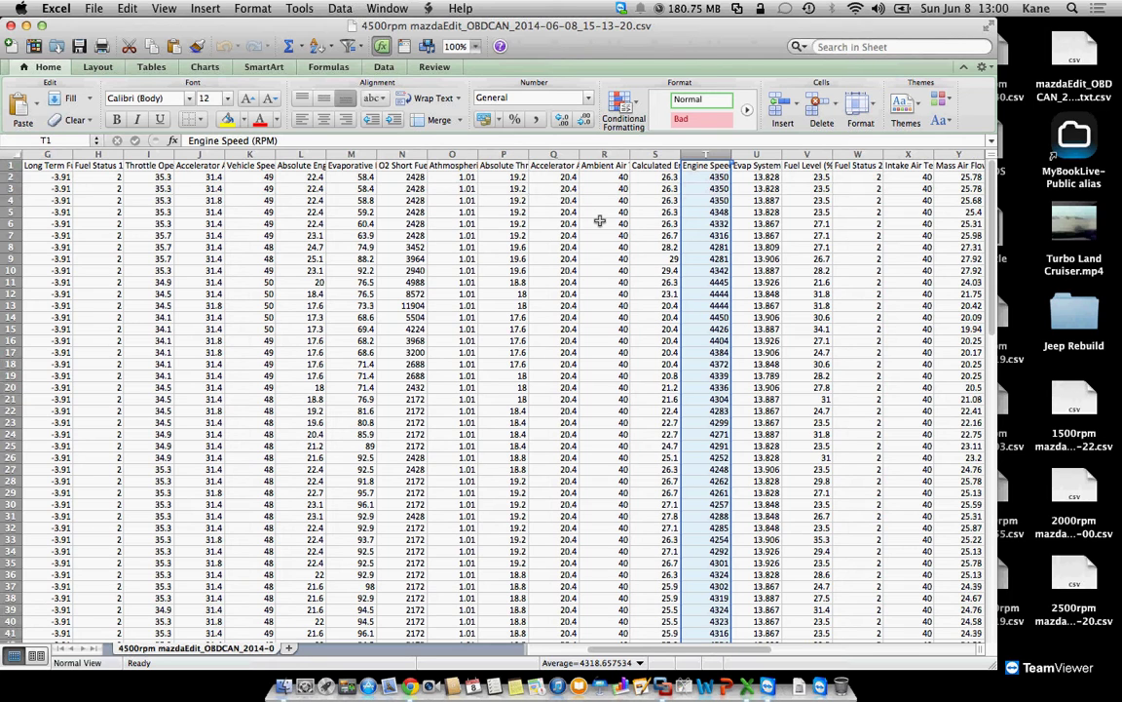
pyautogui.hscroll(1, 600, 222)
pyautogui.hscroll(2, 600, 222)
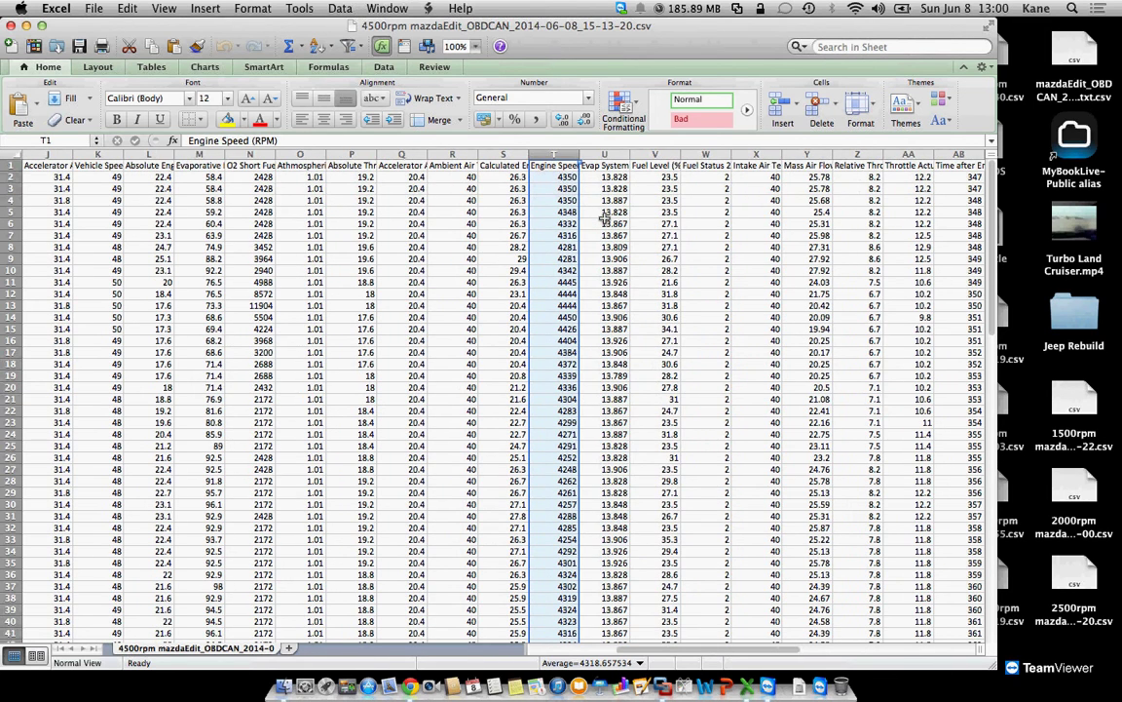
pyautogui.click(797, 153)
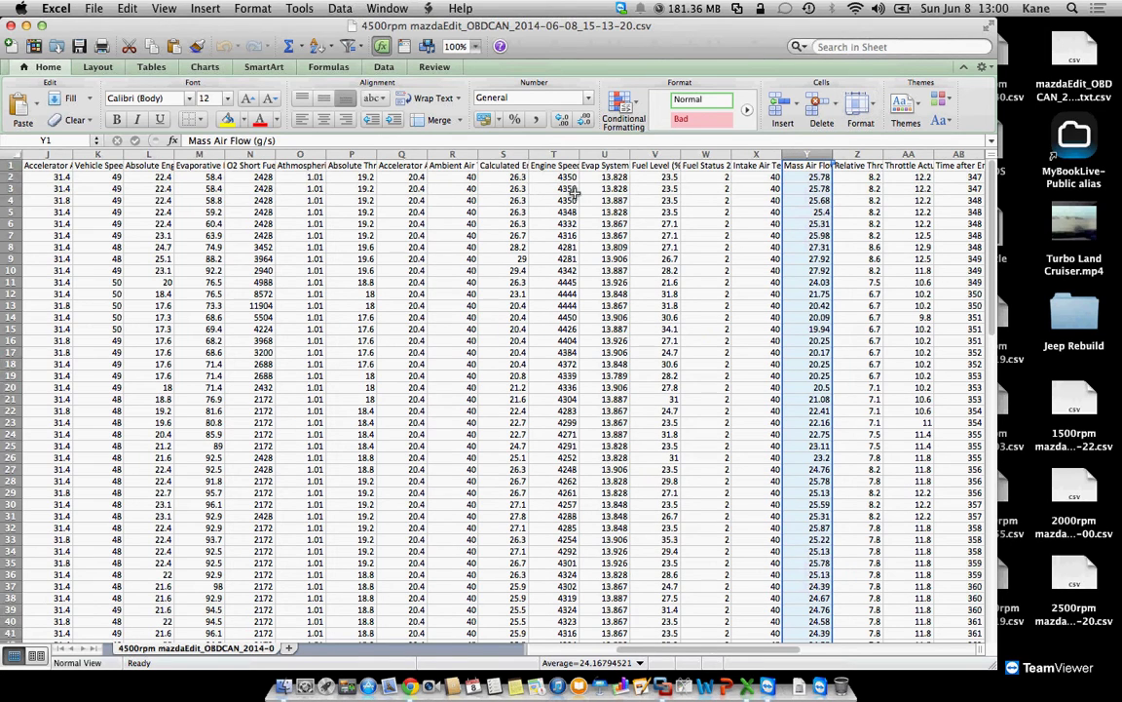
pyautogui.click(511, 153)
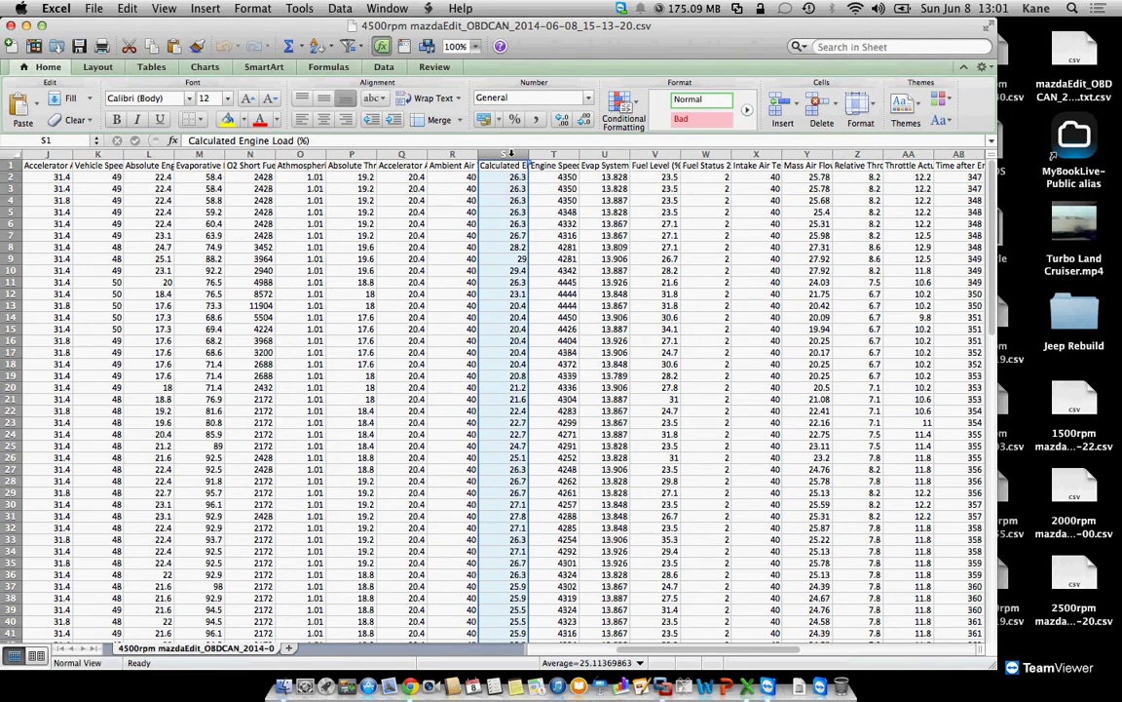
pyautogui.hscroll(-10, 507, 293)
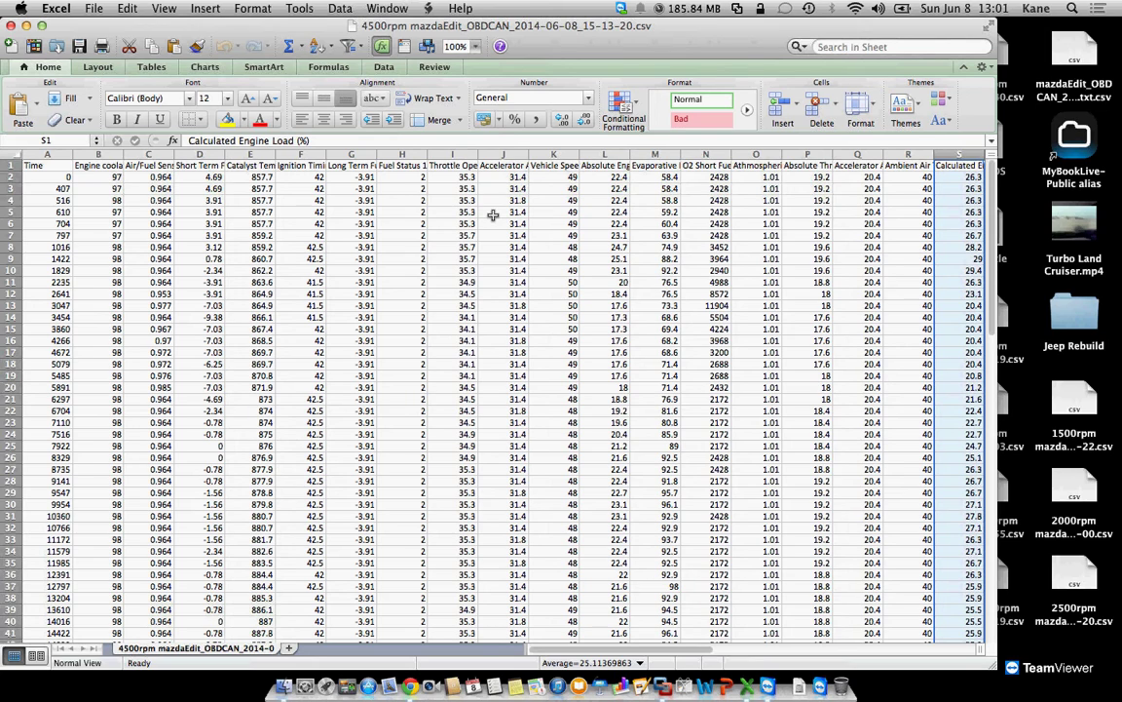
pyautogui.hscroll(3, 493, 216)
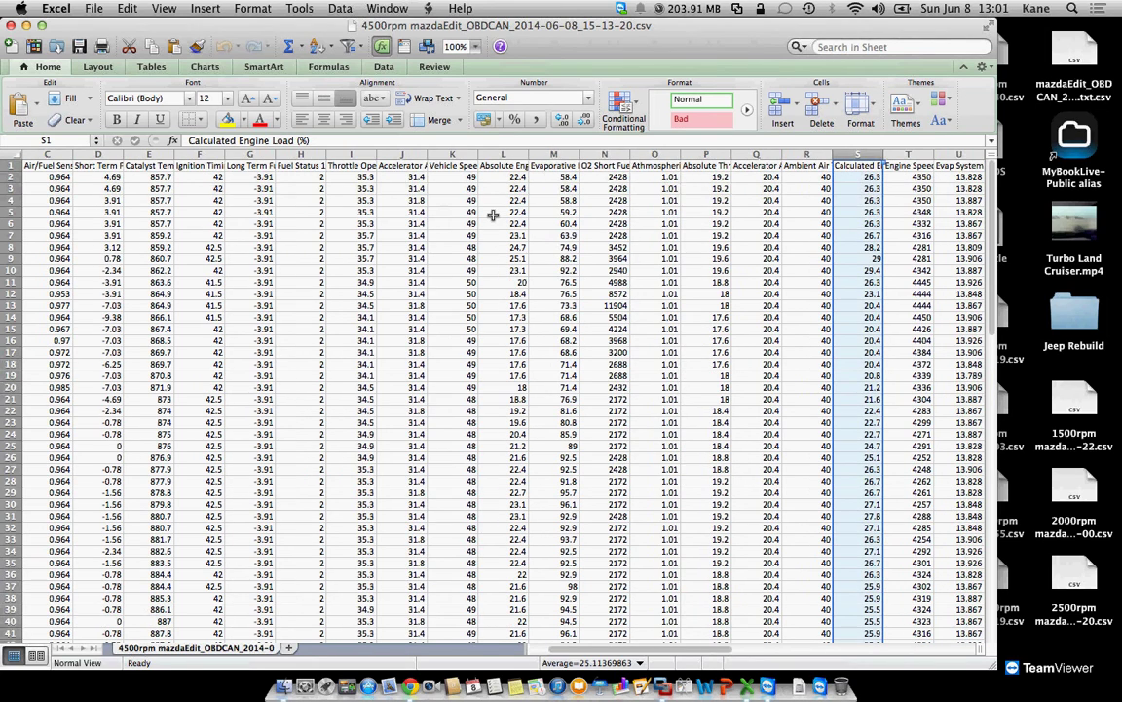
pyautogui.hscroll(2, 493, 216)
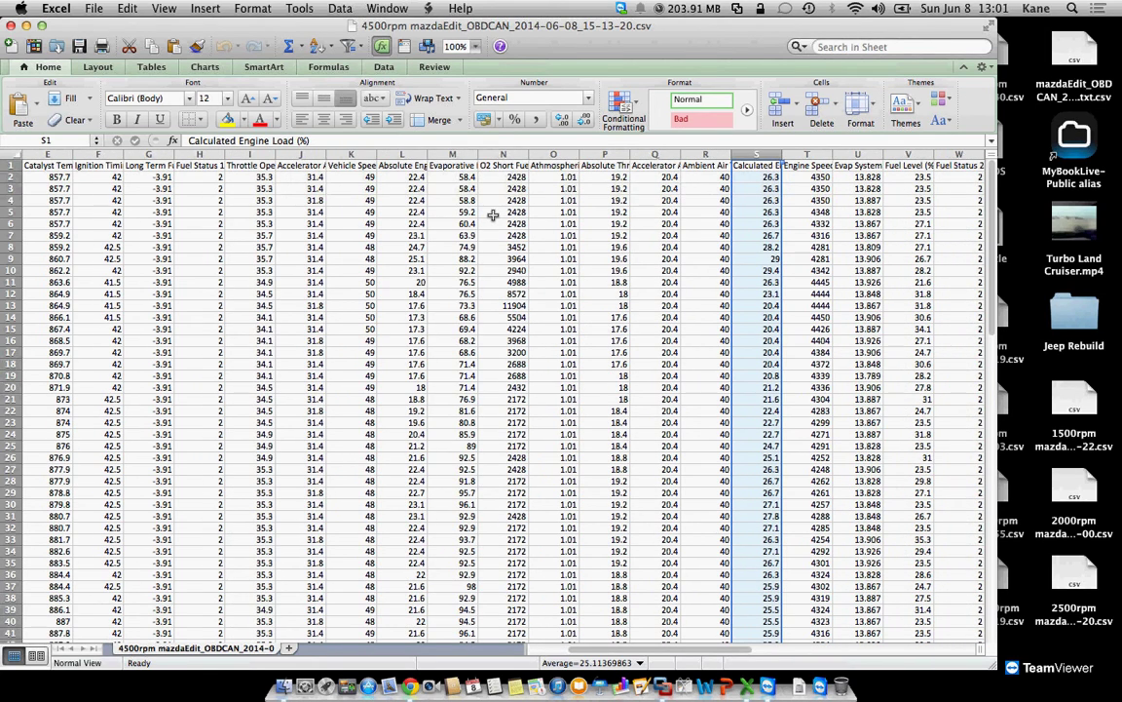
pyautogui.hscroll(2, 493, 216)
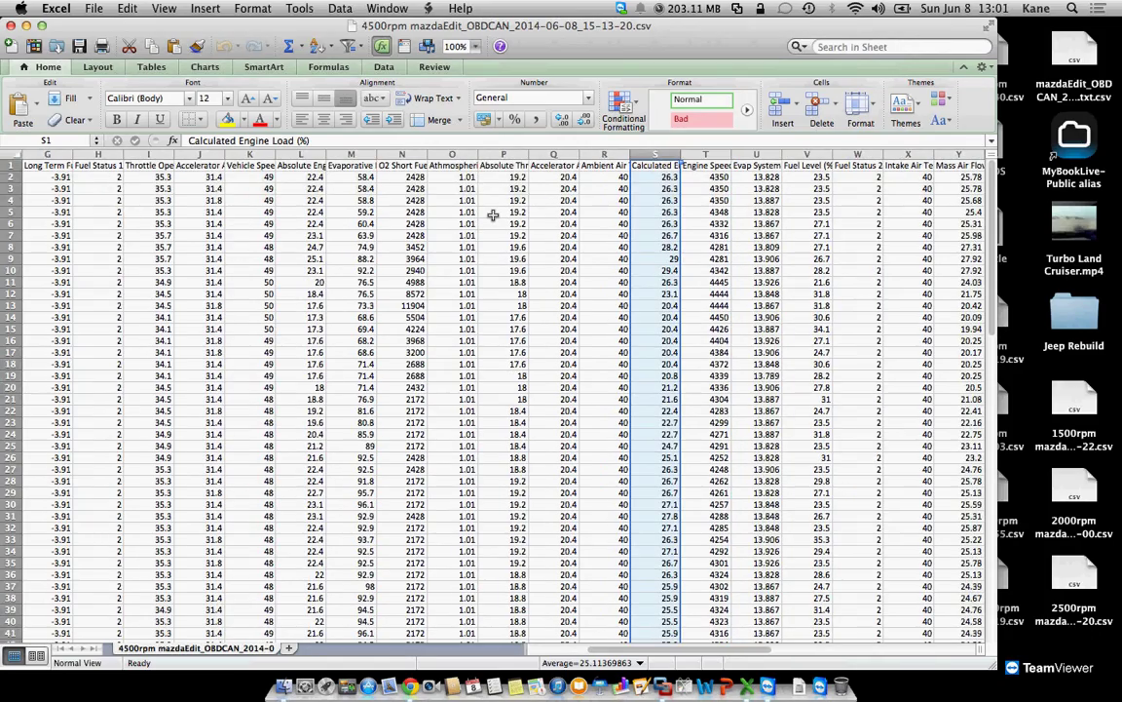
pyautogui.hscroll(7, 493, 216)
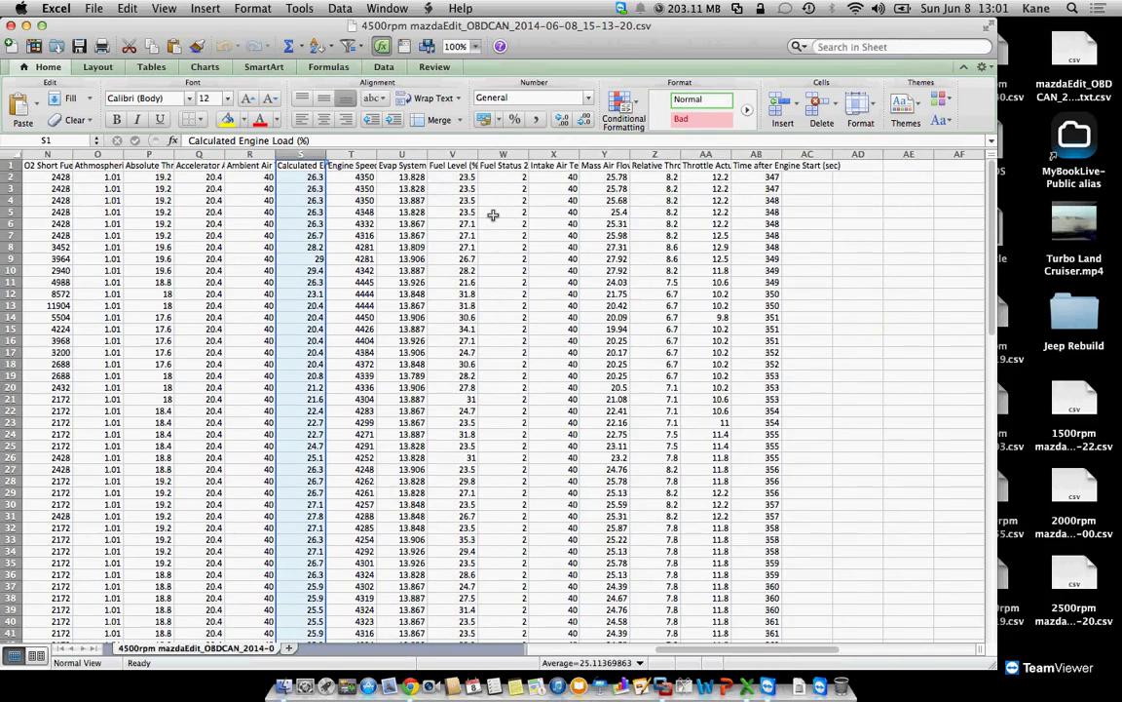
pyautogui.hscroll(-13, 493, 215)
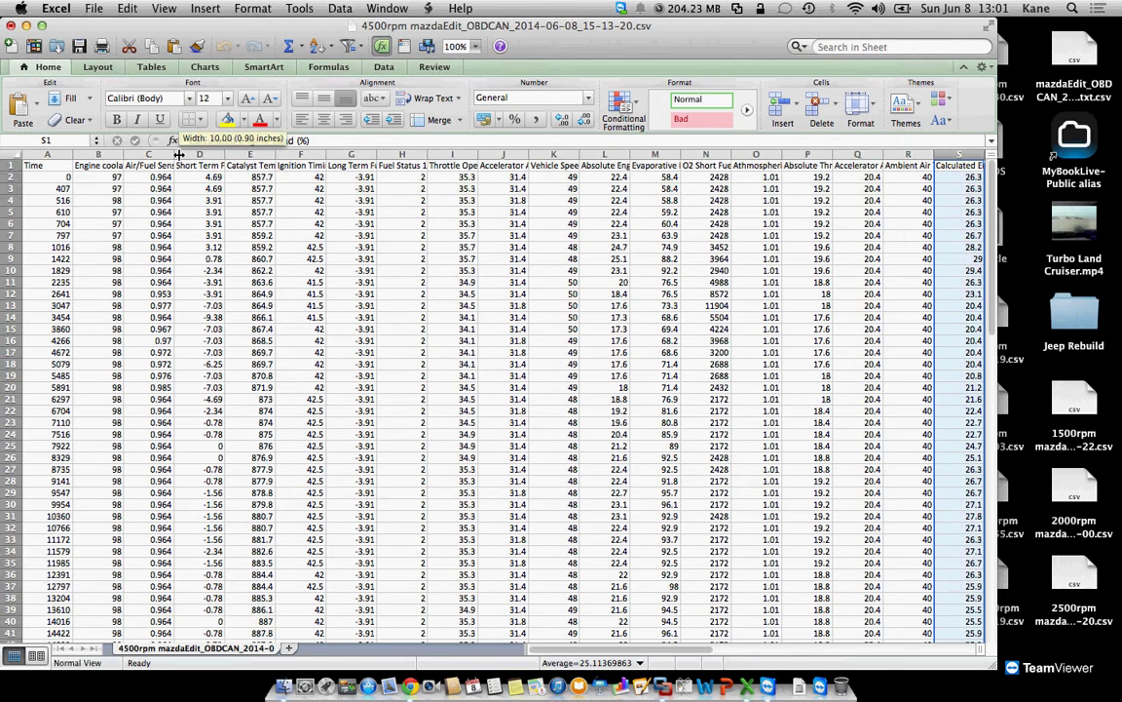
# - Autofit the Air/Fuel Sensor (V) column and insert a blank column D before Short Term Fuel Trim
pyautogui.doubleClick(178, 155)
pyautogui.click(173, 154)
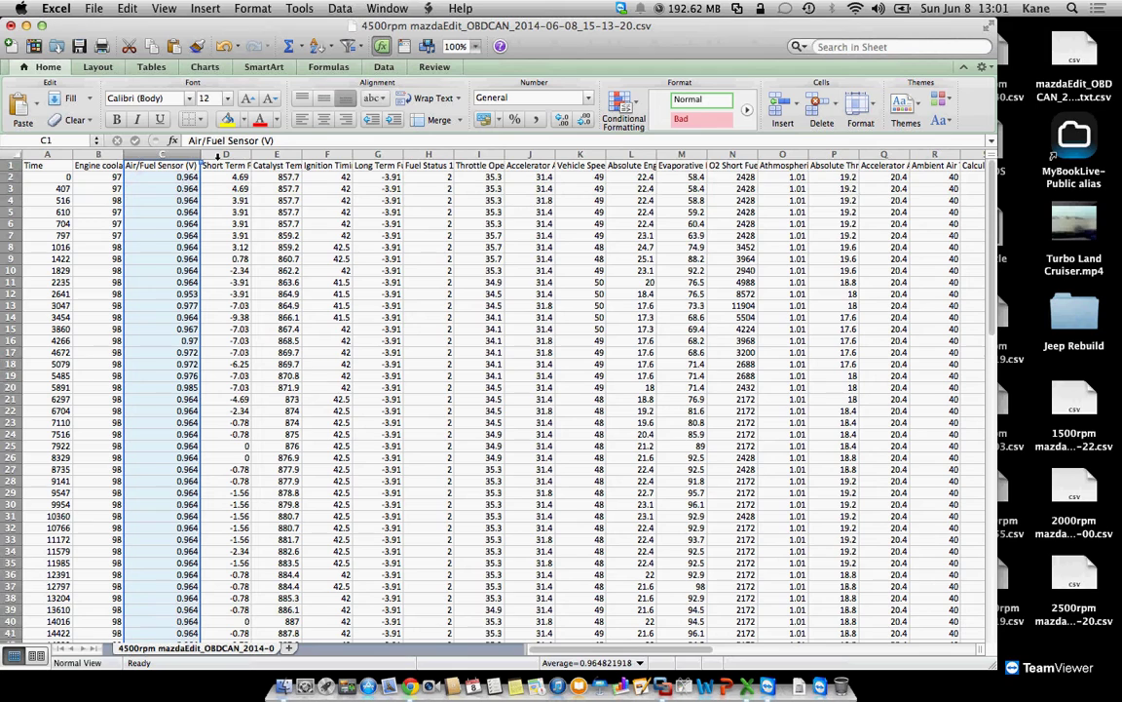
pyautogui.click(221, 157)
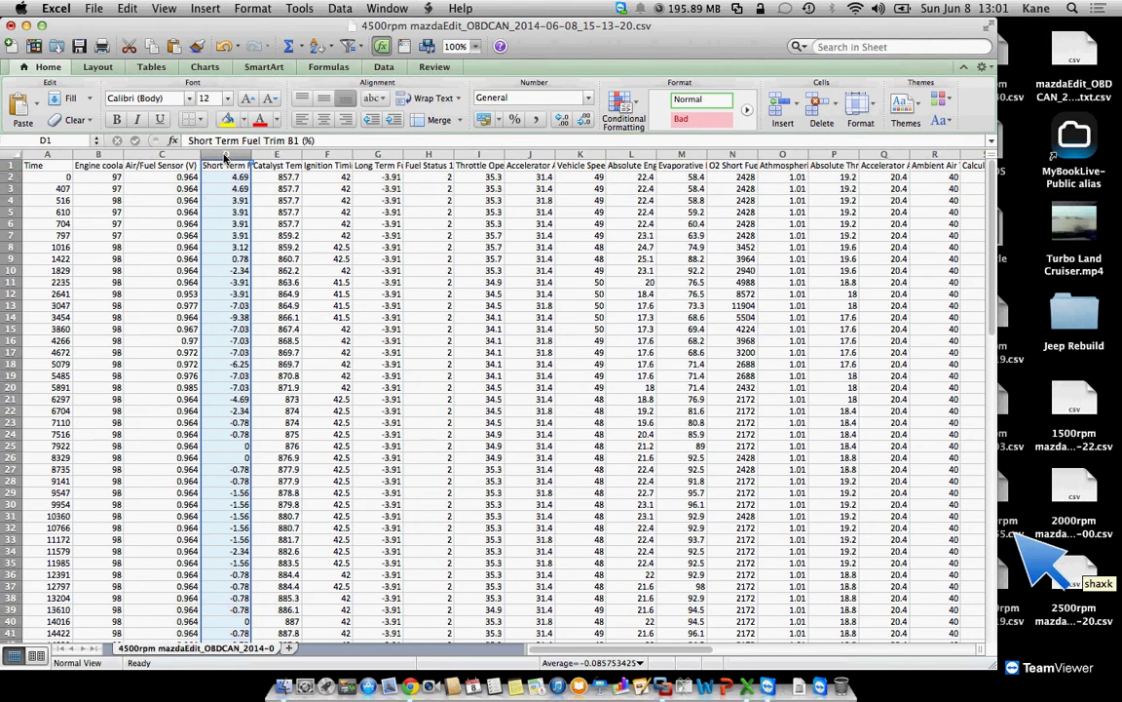
pyautogui.rightClick(225, 157)
pyautogui.click(234, 206)
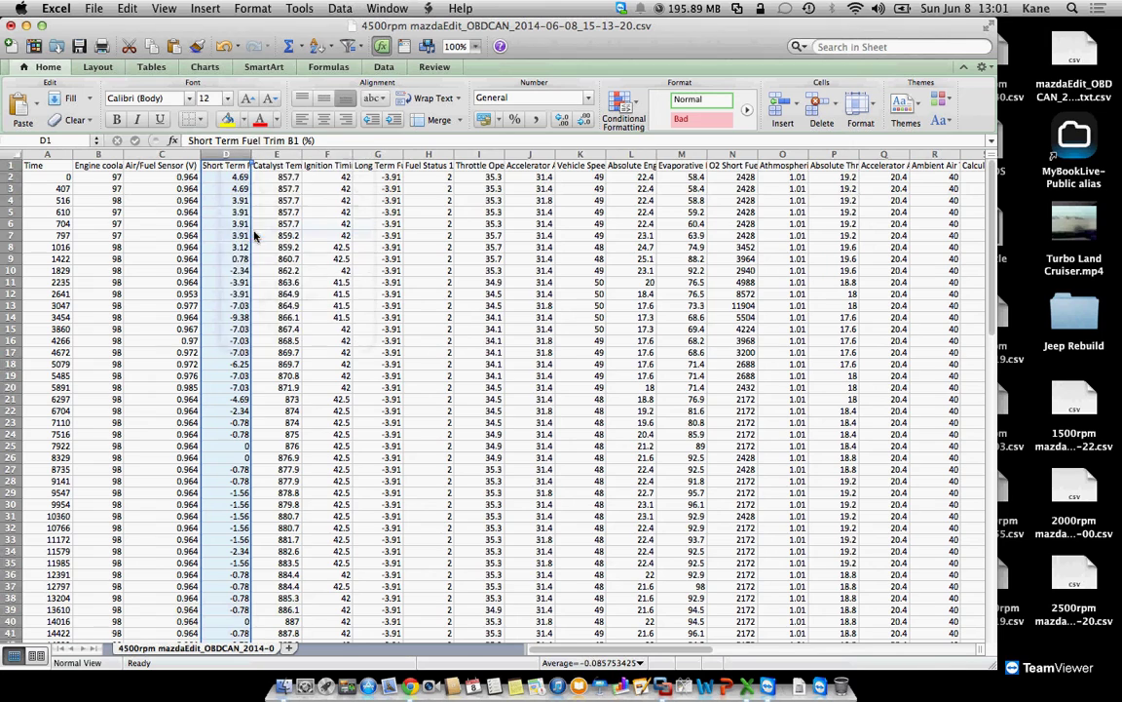
# - Add the header AFR in D1 and the formula =C2*14.7 in D2
pyautogui.click(234, 164)
pyautogui.write('AFR')
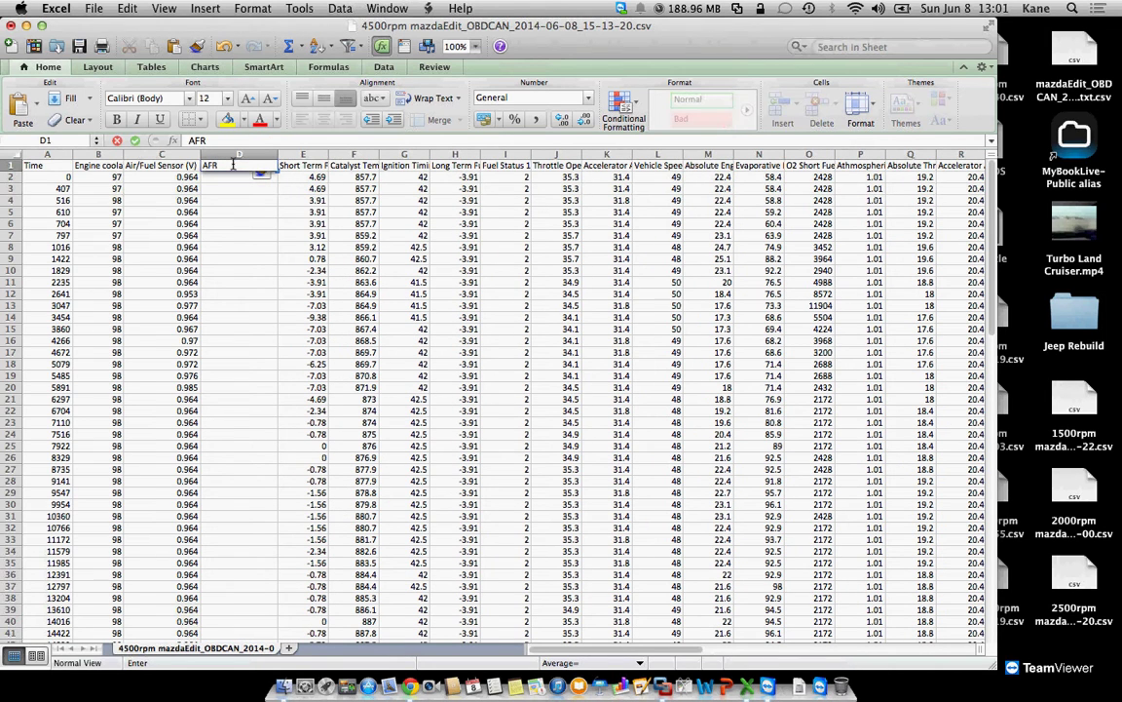
pyautogui.press('Return')
pyautogui.write('=')
pyautogui.click(191, 178)
pyautogui.write('*14.7')
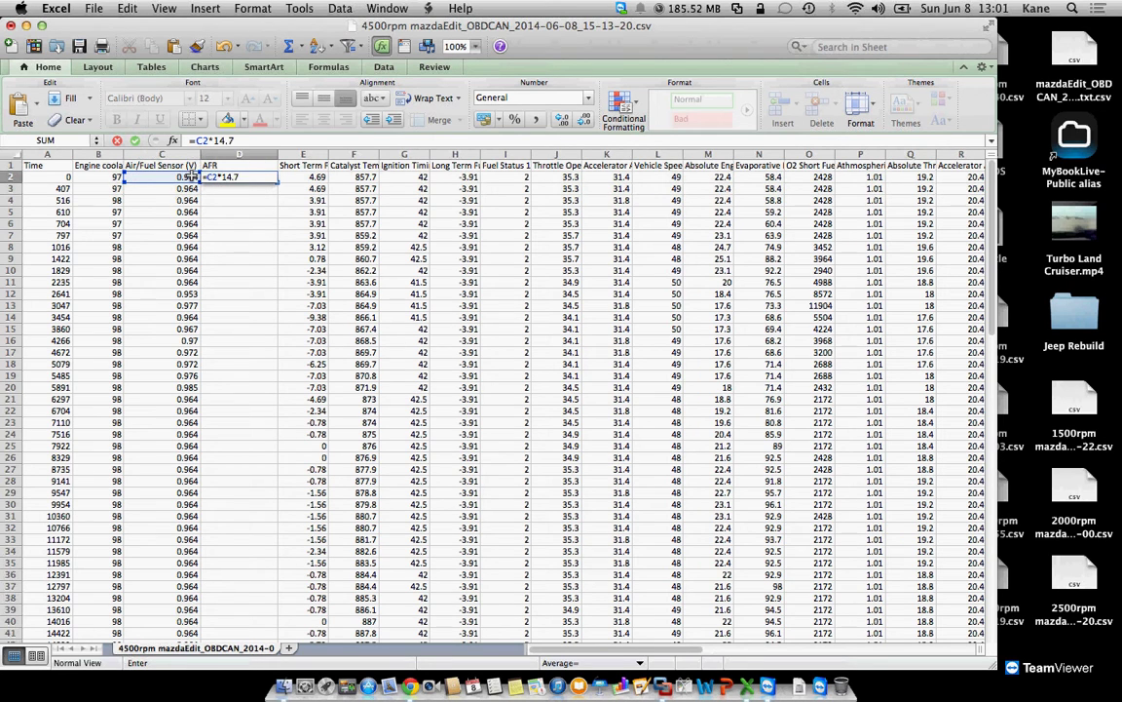
pyautogui.press('Return')
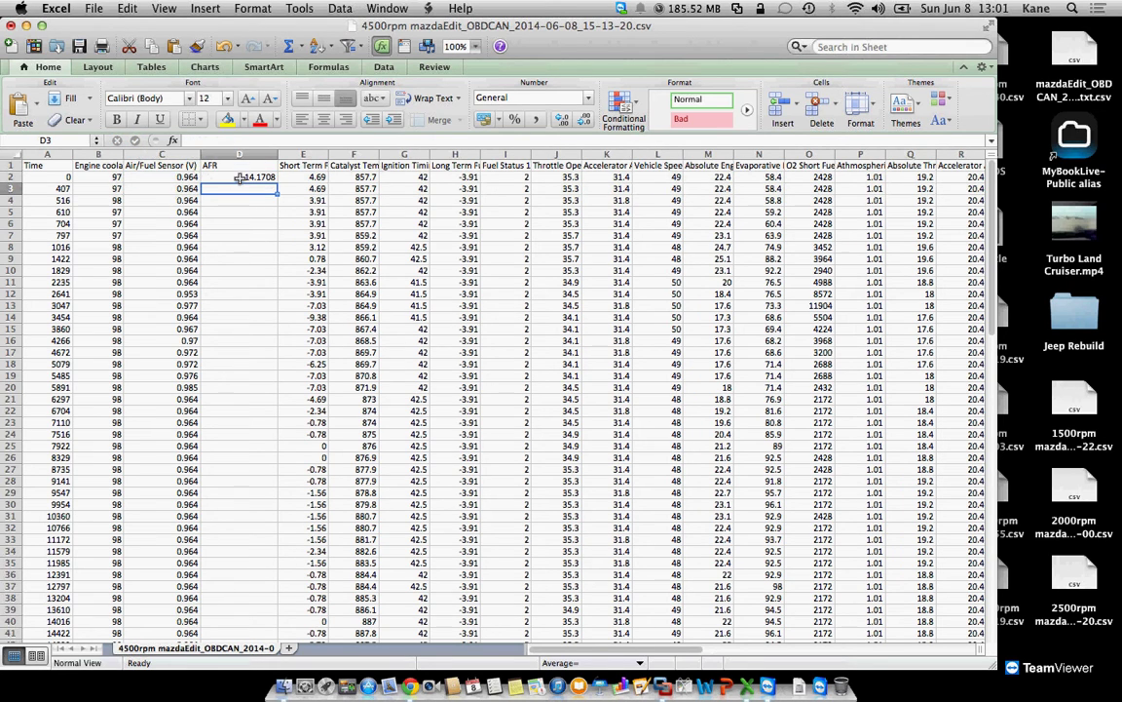
# - Copy the D2 formula down to D74 and read the AFR column average of 14.18288219
pyautogui.click(239, 177)
pyautogui.press('super+c')
pyautogui.scroll(-10, 236, 239)
pyautogui.scroll(-10, 236, 239)
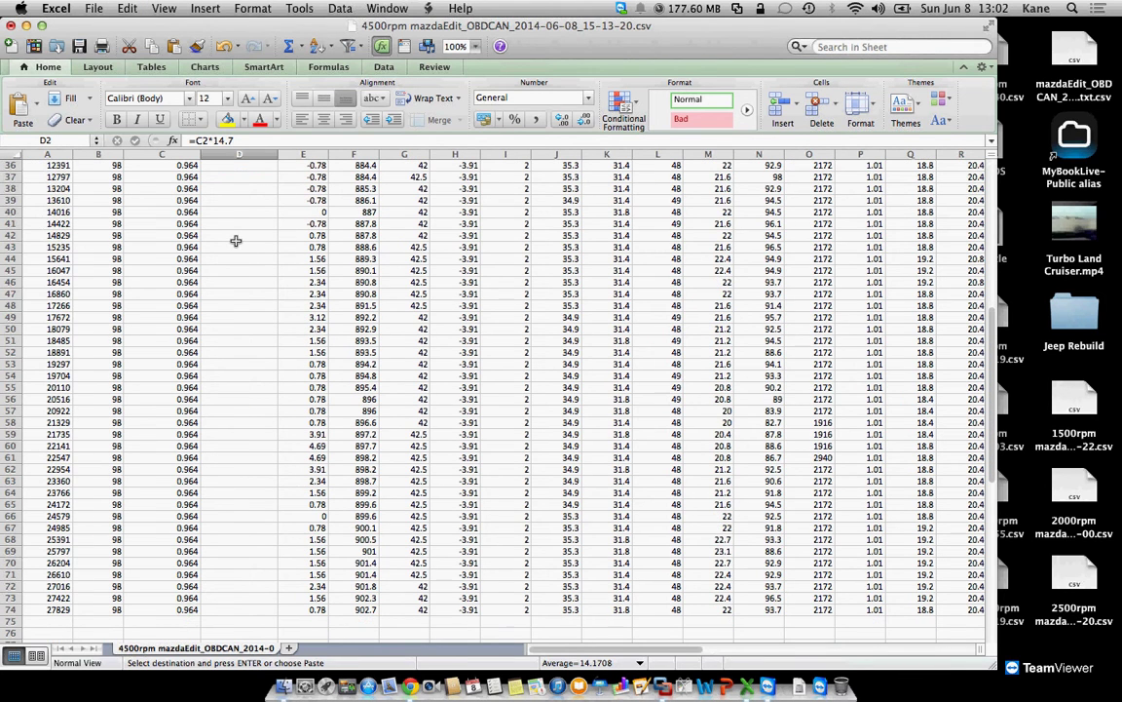
pyautogui.keyDown('shift'); pyautogui.click(237, 258); pyautogui.keyUp('shift')
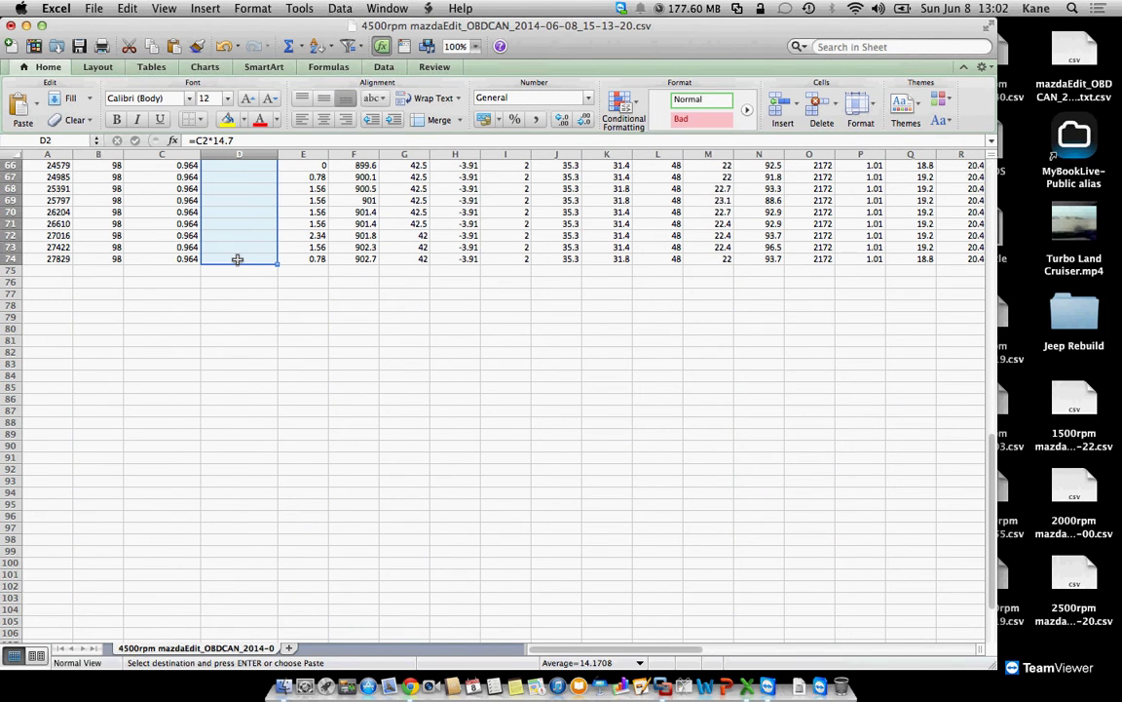
pyautogui.press('super+v')
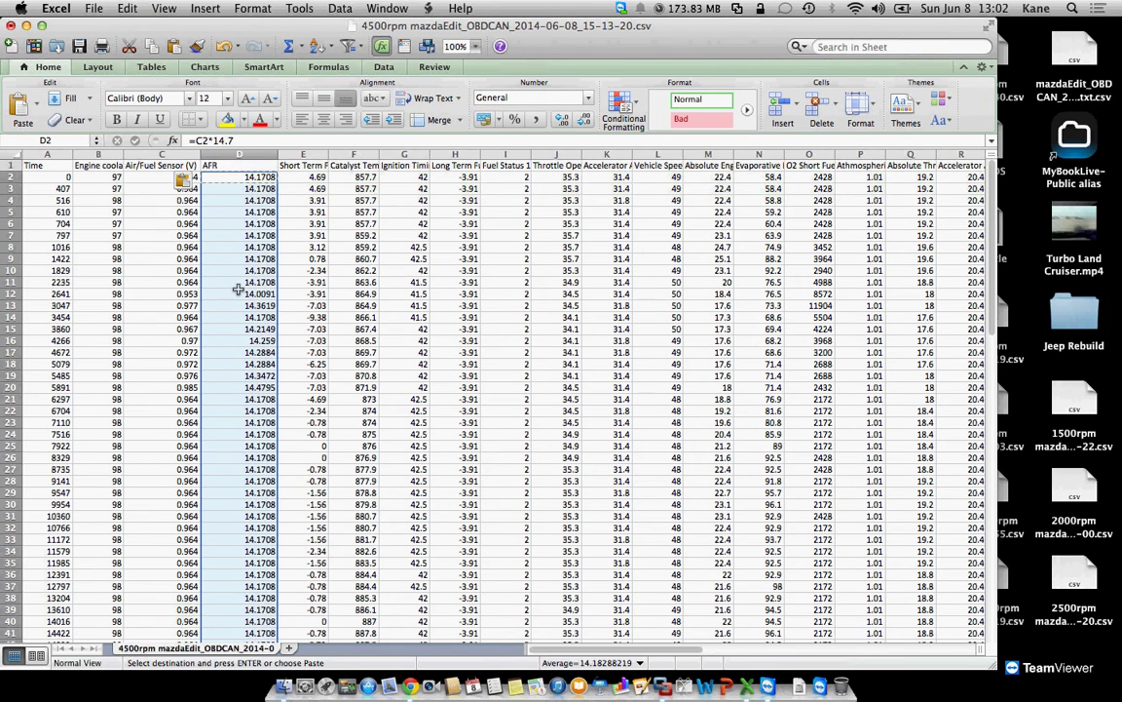
pyautogui.click(252, 154)
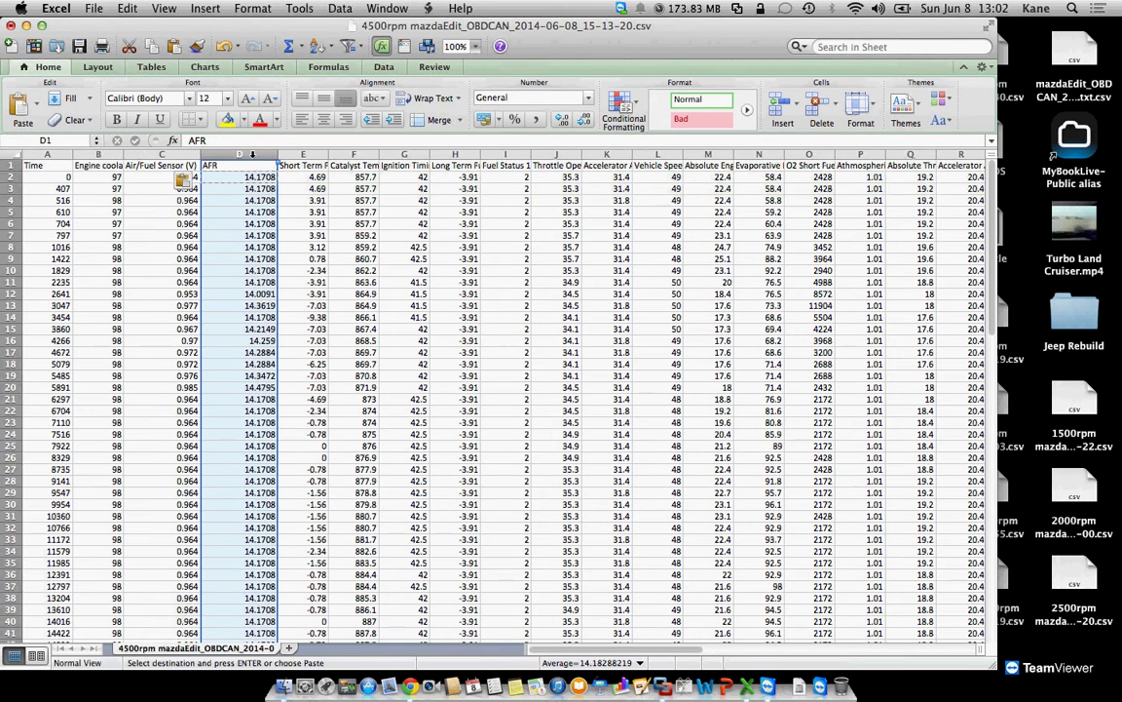
pyautogui.scroll(-5, 241, 327)
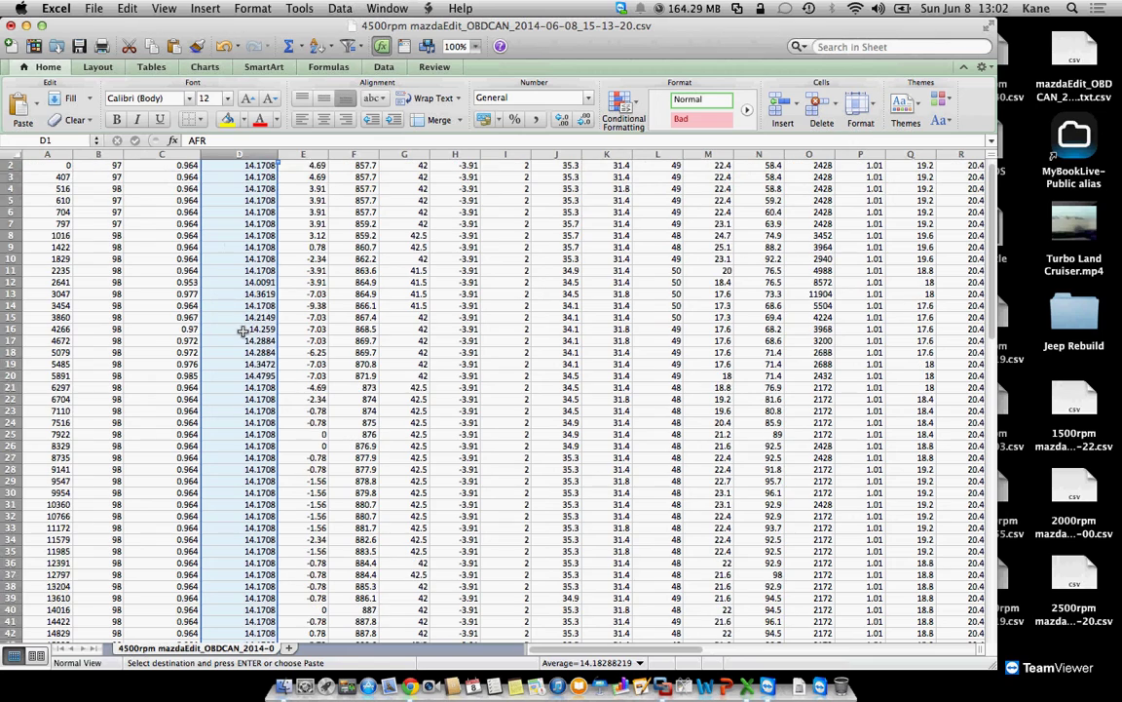
pyautogui.scroll(-8, 241, 331)
pyautogui.scroll(8, 242, 332)
pyautogui.scroll(5, 241, 332)
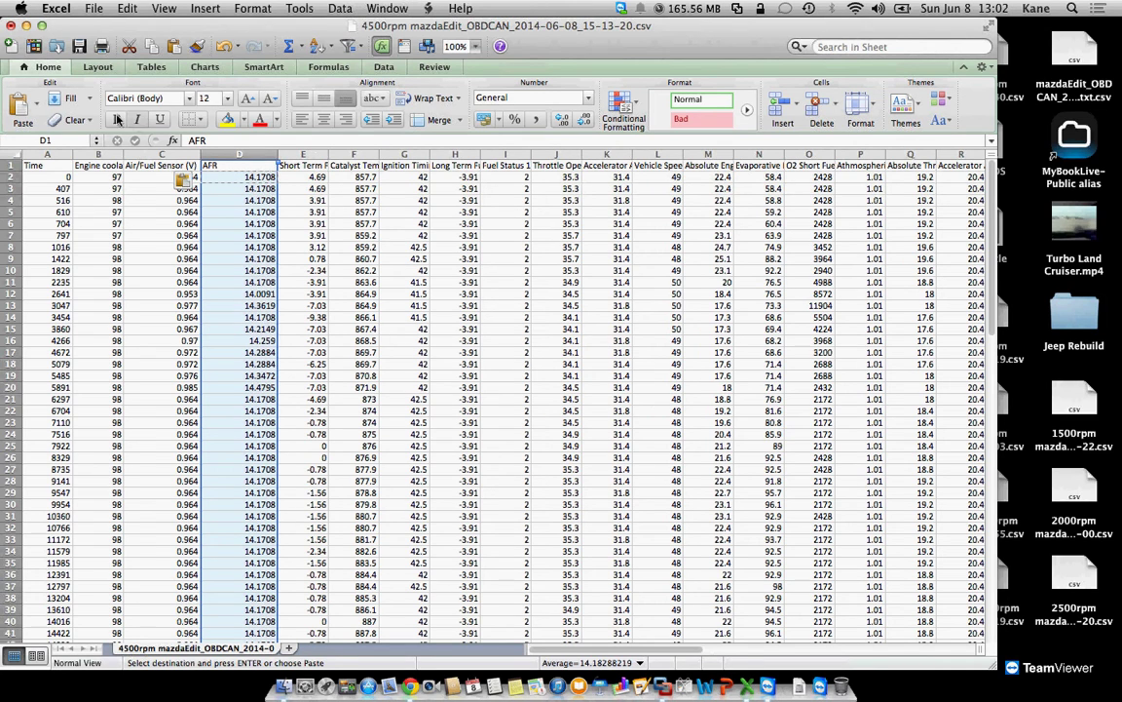
# - Close the 4500rpm mazdaEdit_OBDCAN_2014-06-08_15-13-20.csv workbook window
pyautogui.click(10, 25)
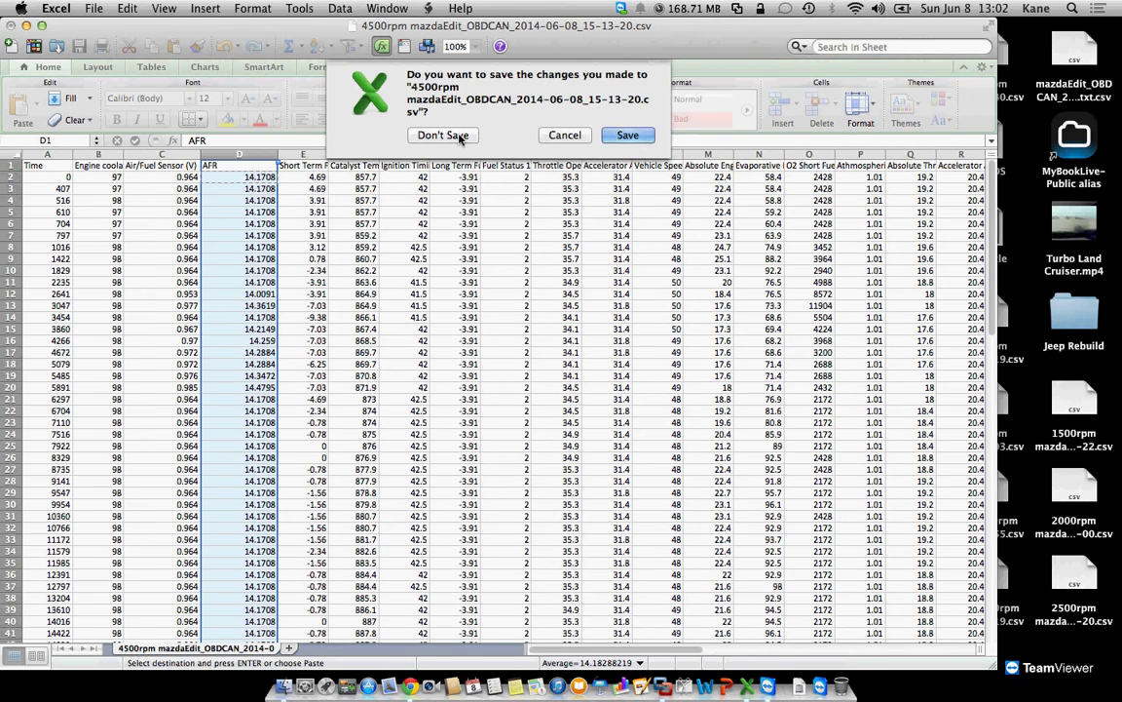
# - Discard changes, then read the 5000rpm log's Long (-3.91) and Short Term Fuel Trim averages
pyautogui.click(459, 139)
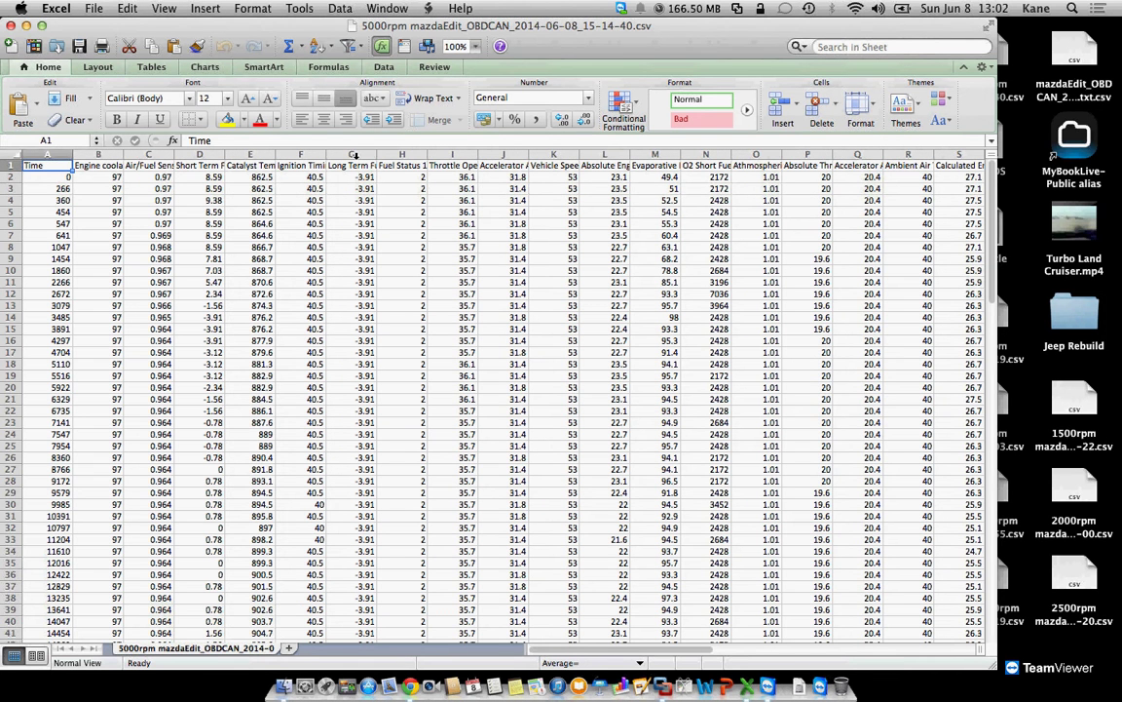
pyautogui.click(356, 154)
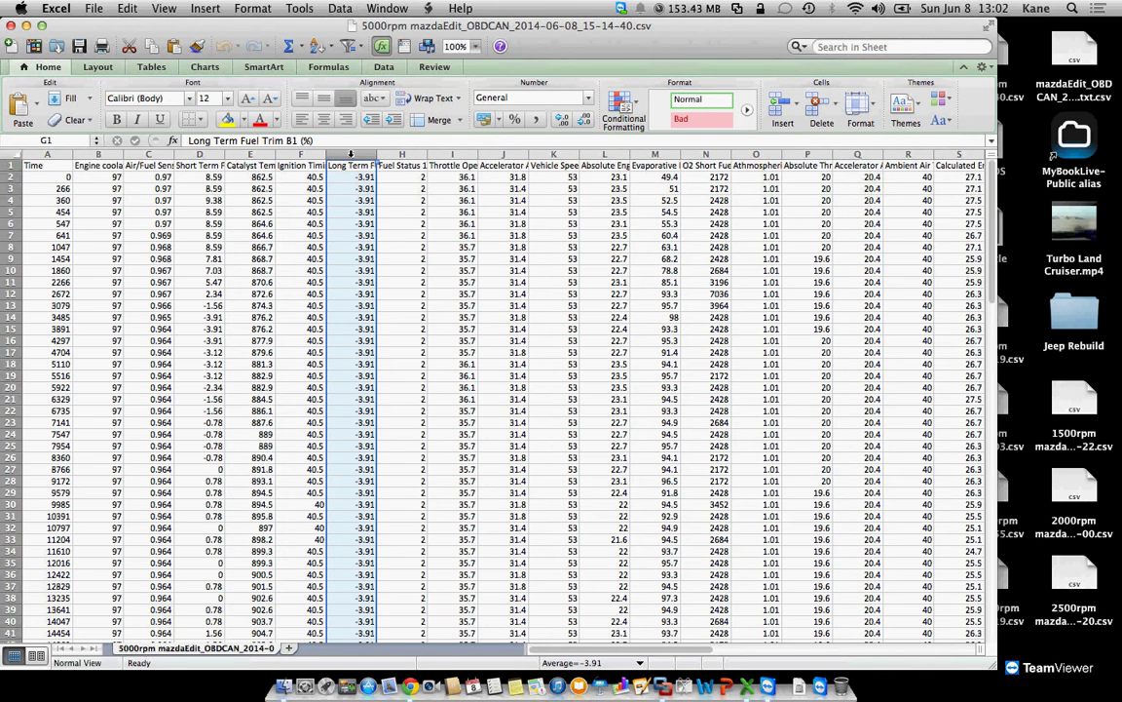
pyautogui.click(213, 153)
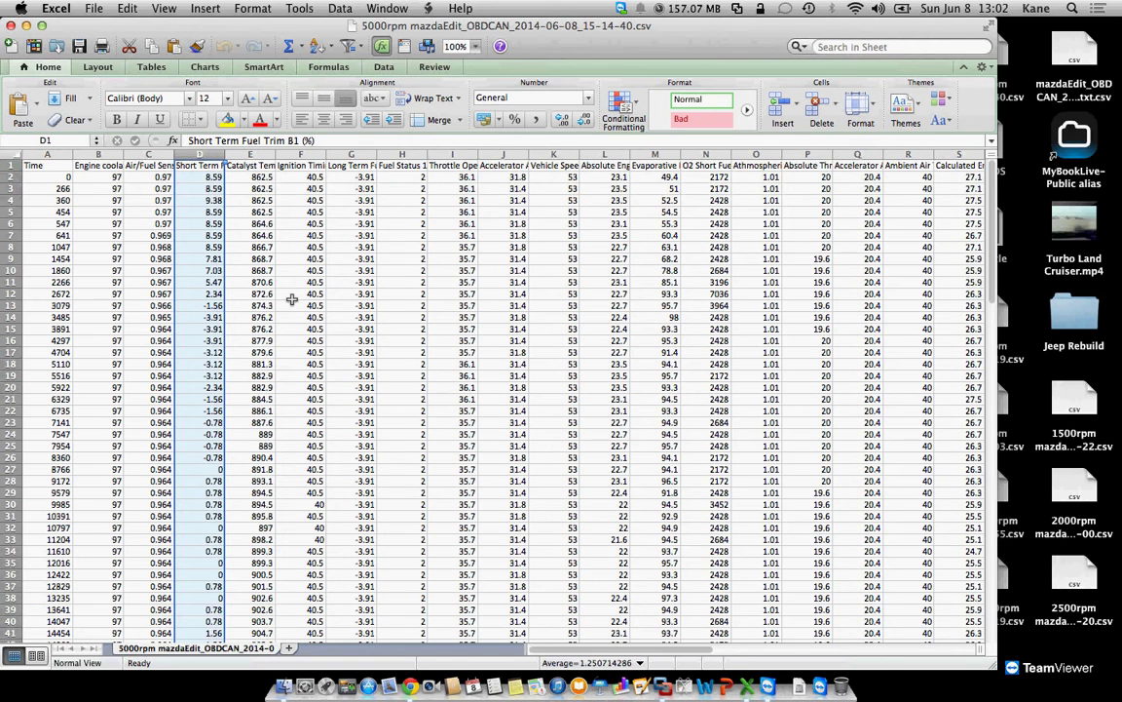
pyautogui.scroll(-6, 291, 299)
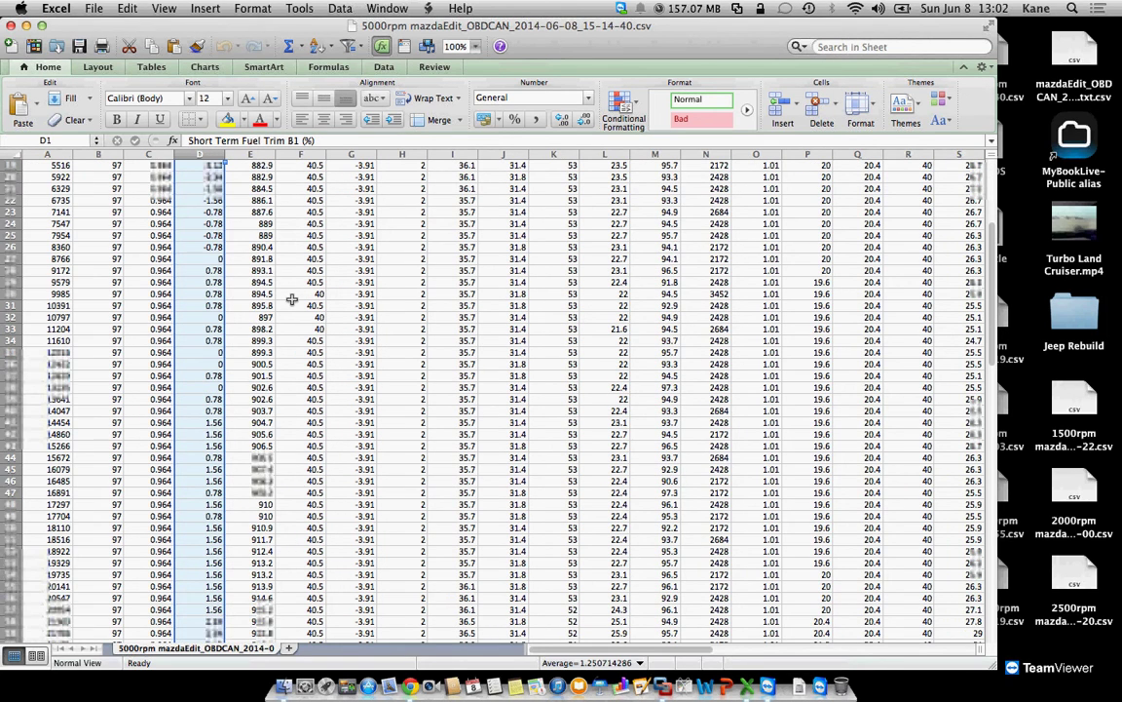
pyautogui.scroll(-15, 292, 299)
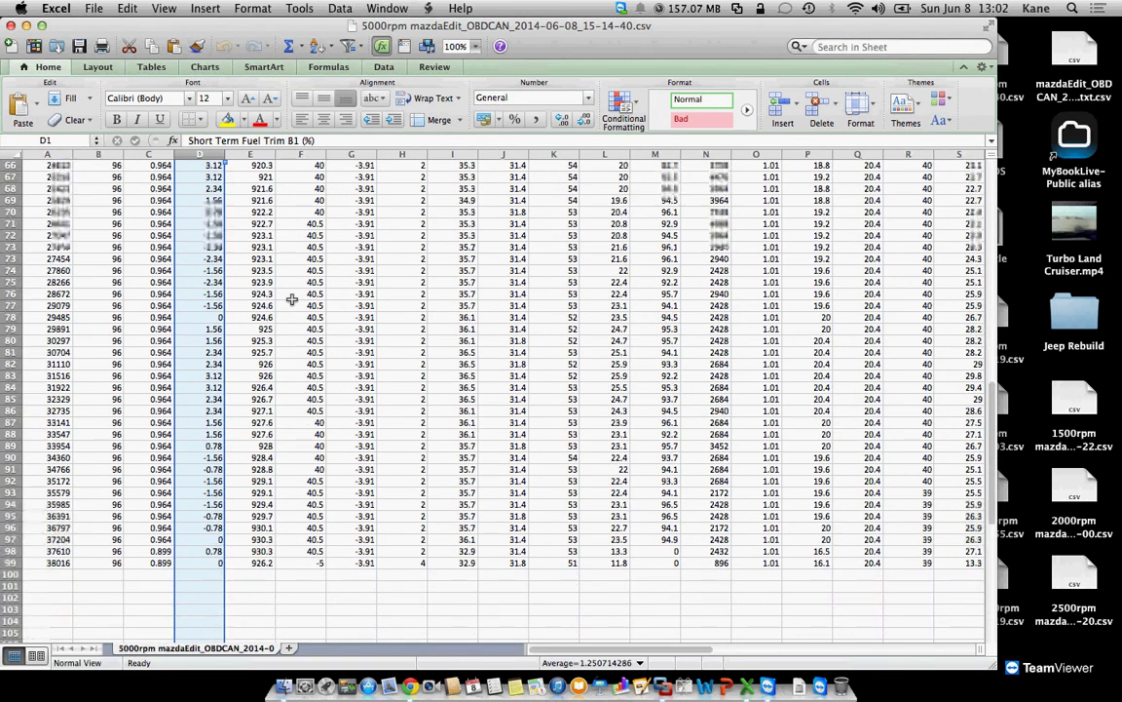
pyautogui.scroll(-2, 292, 299)
pyautogui.scroll(14, 292, 299)
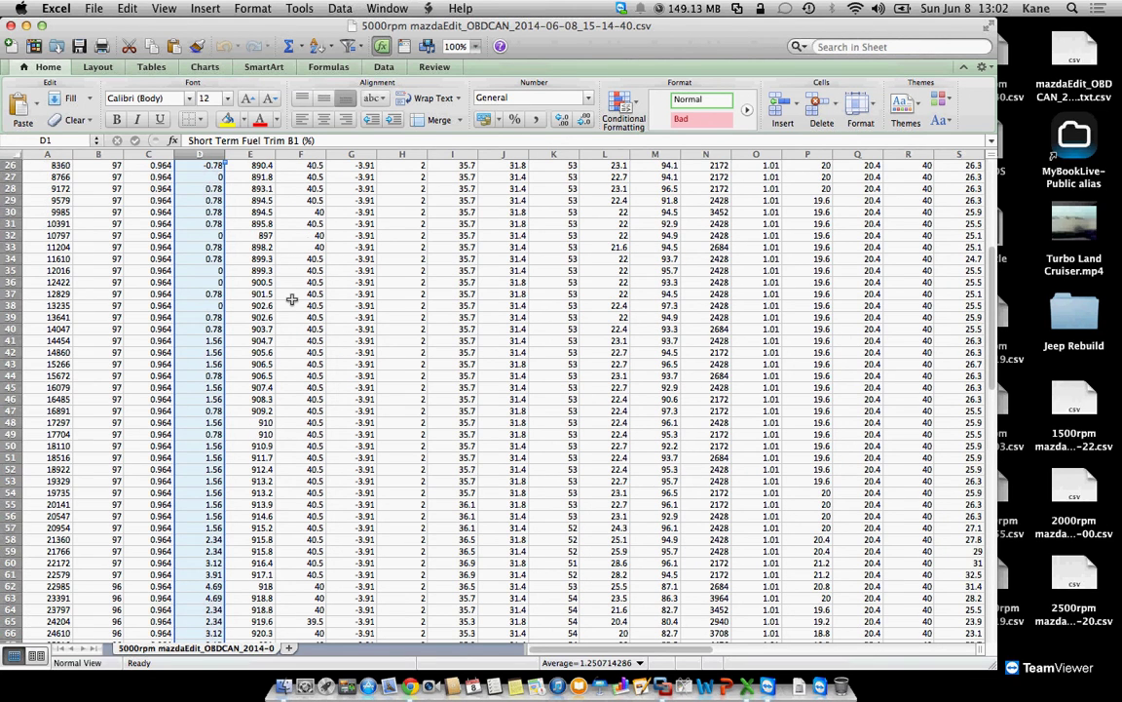
pyautogui.scroll(8, 292, 299)
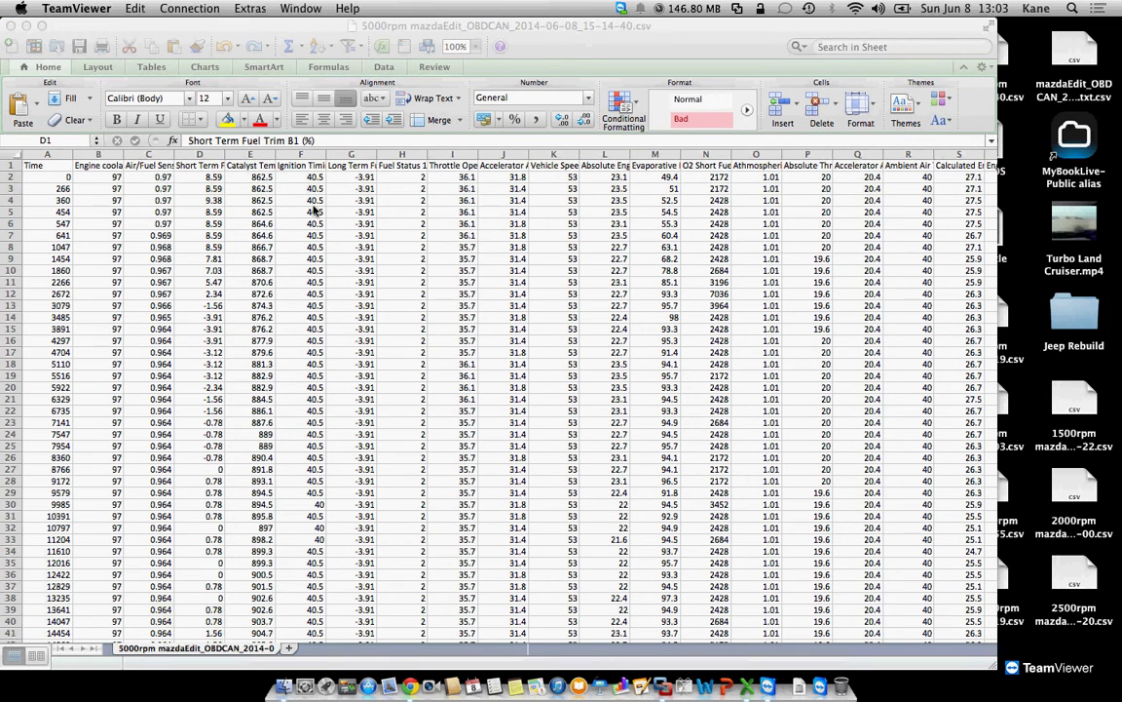
pyautogui.click(354, 156)
pyautogui.click(355, 154)
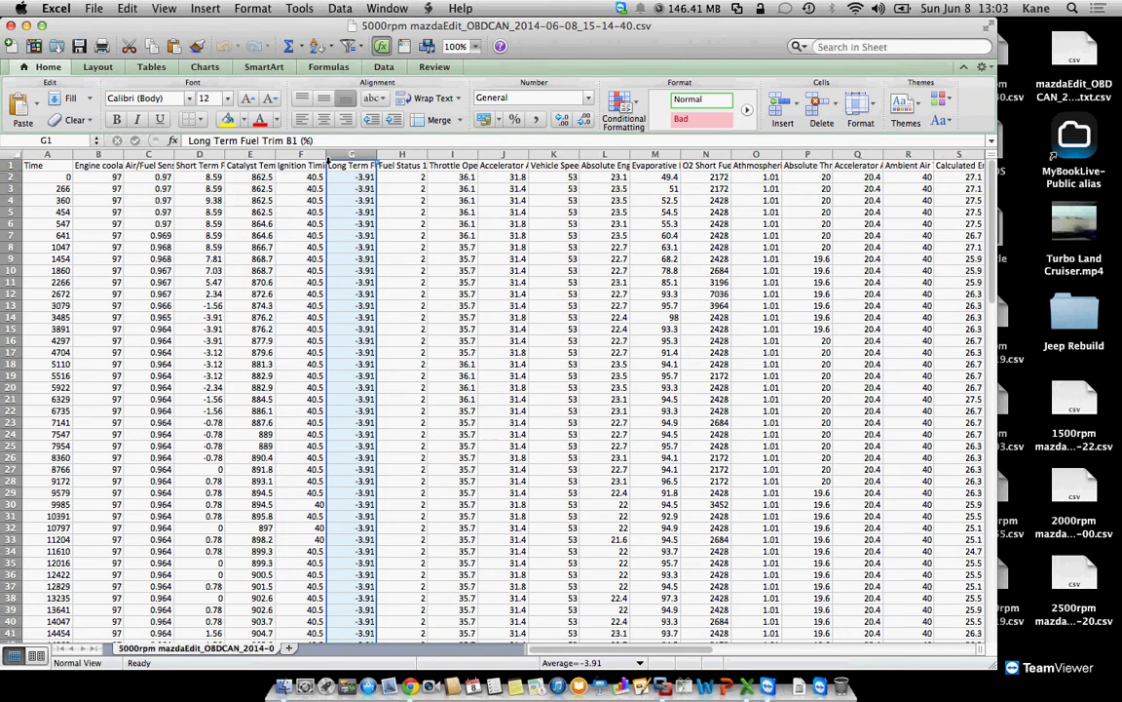
pyautogui.click(200, 156)
pyautogui.rightClick(201, 158)
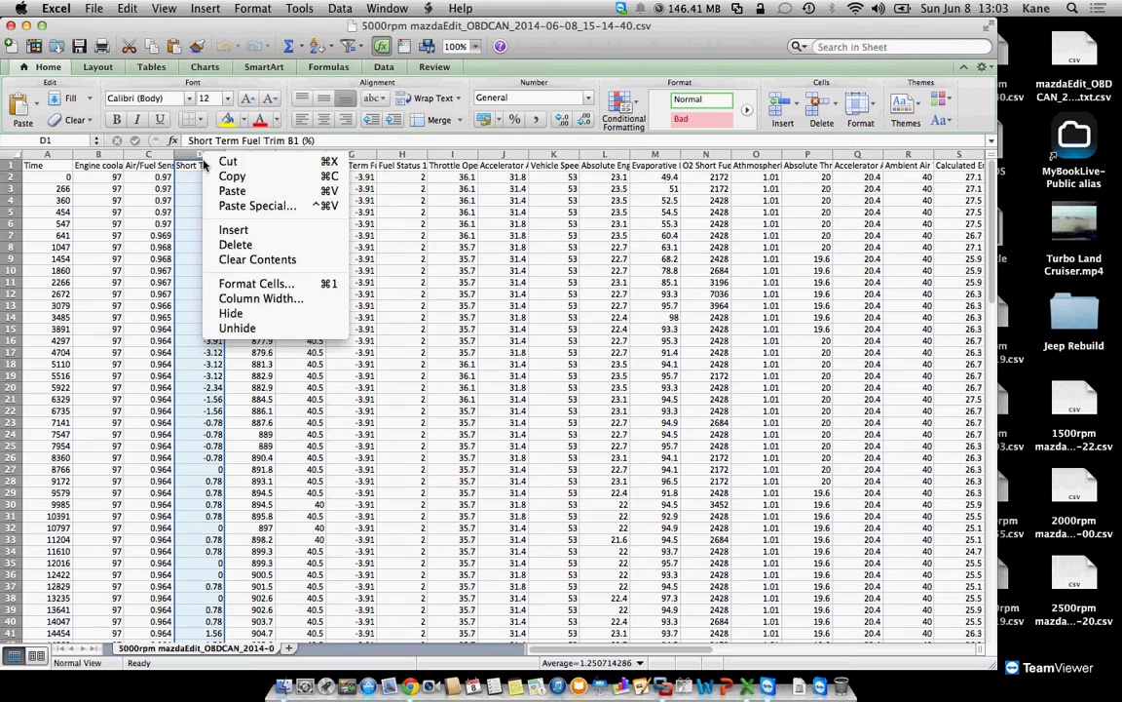
pyautogui.click(234, 229)
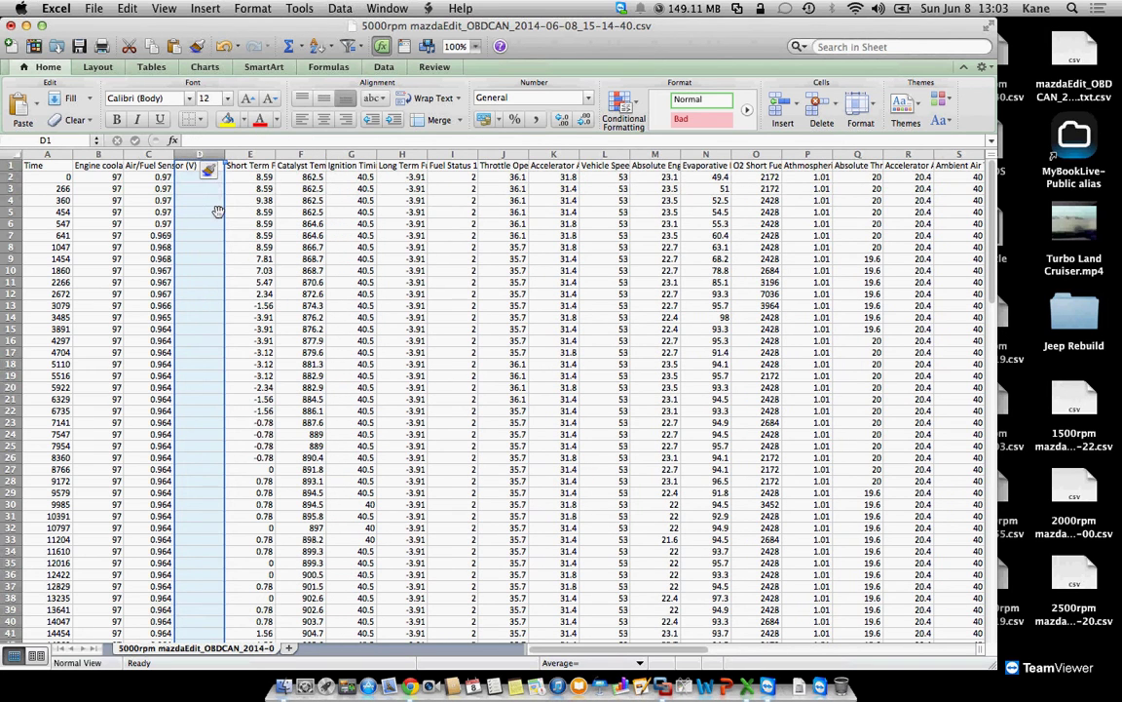
pyautogui.moveTo(175, 156); pyautogui.dragTo(213, 162)
pyautogui.click(228, 166)
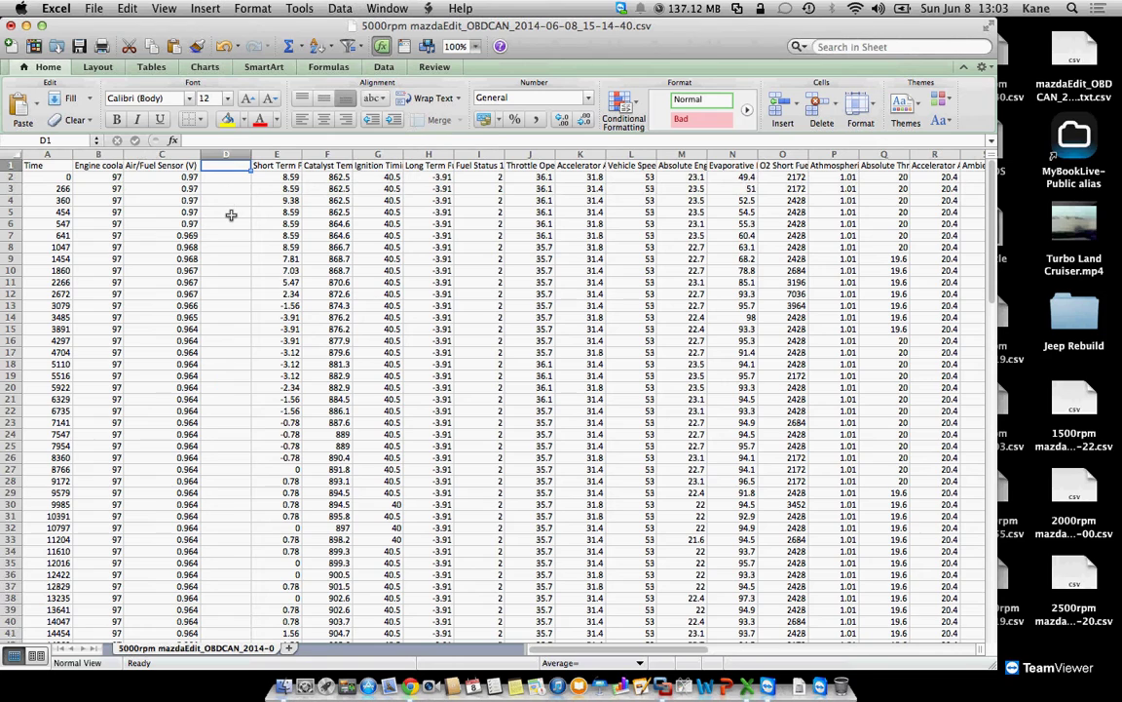
pyautogui.write('AFR')
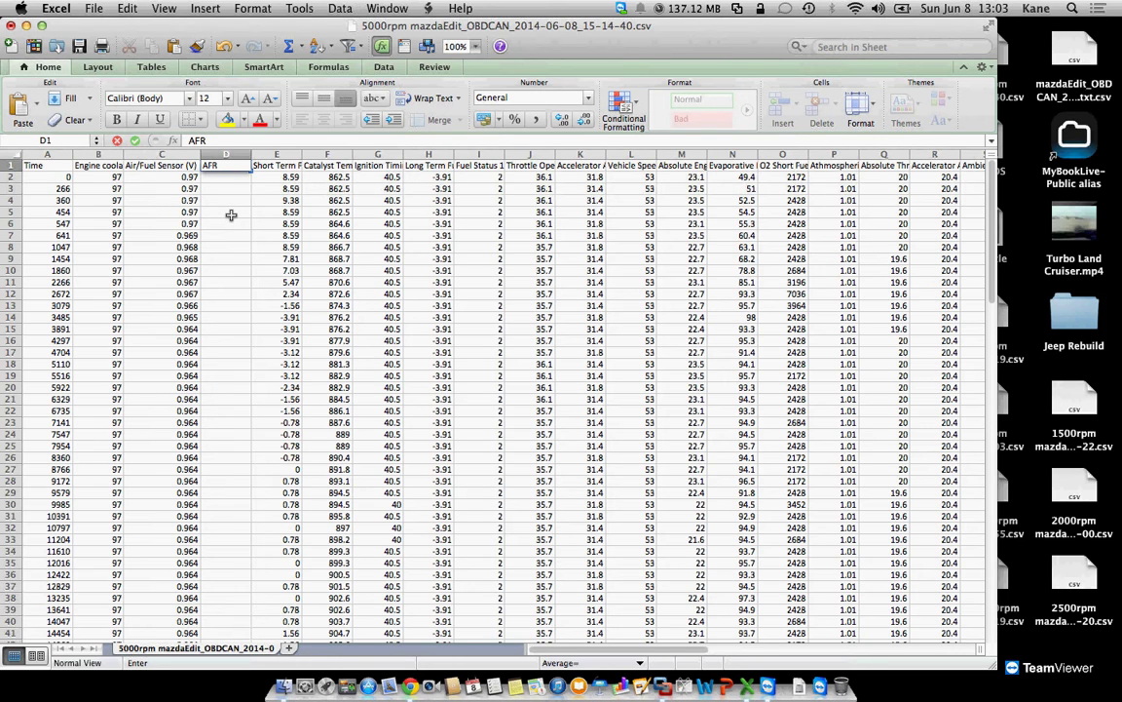
pyautogui.press('Return')
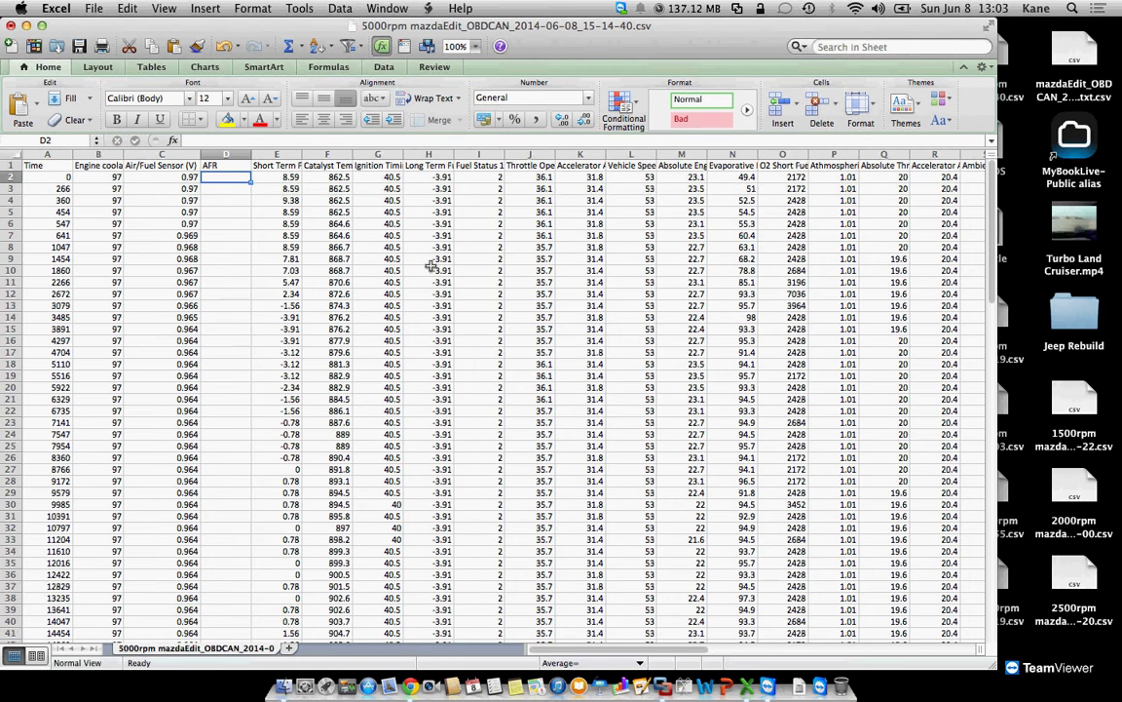
pyautogui.hscroll(1, 431, 265)
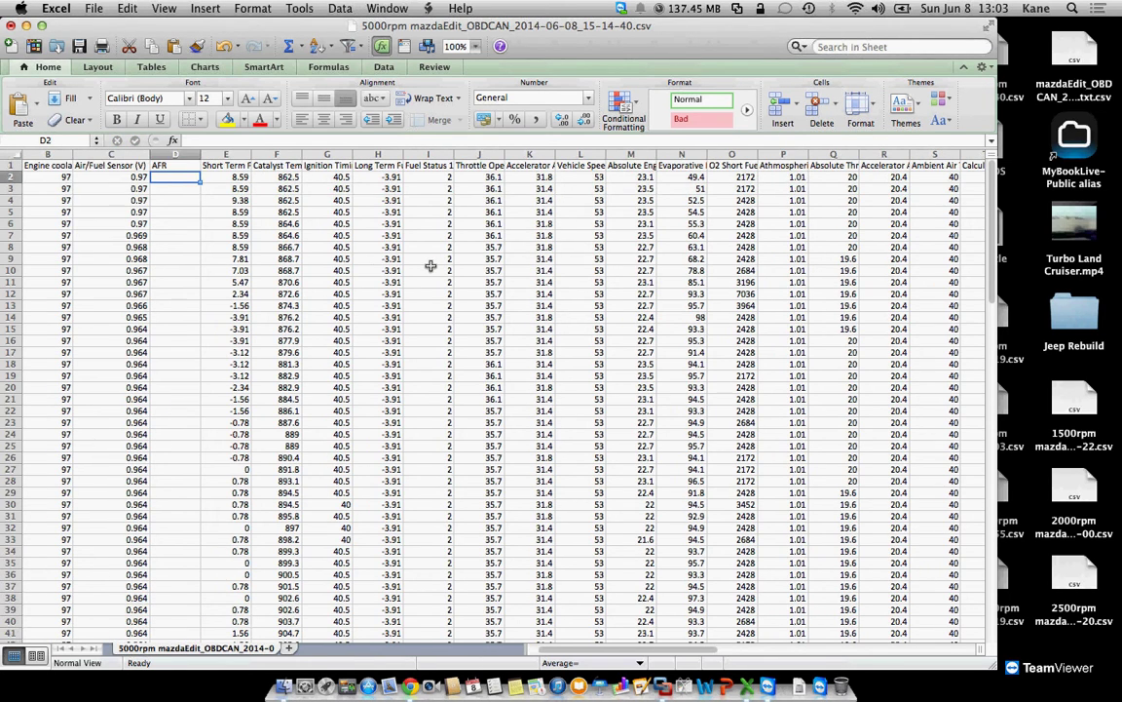
pyautogui.hscroll(1, 430, 265)
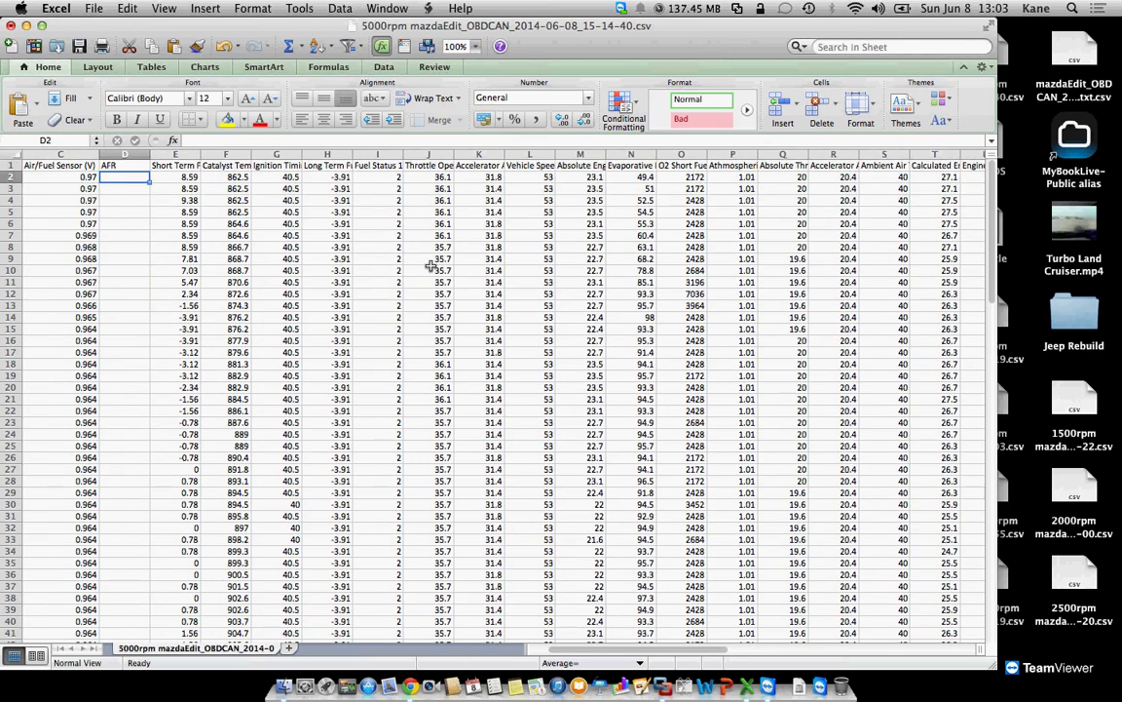
pyautogui.hscroll(3, 430, 265)
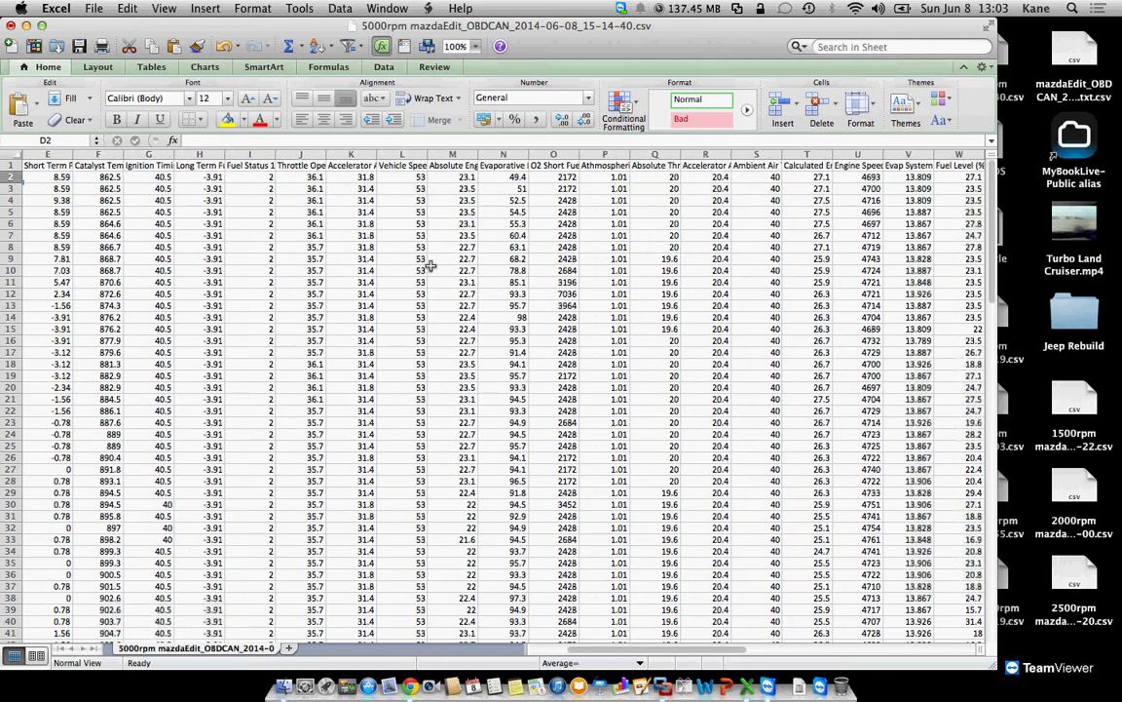
pyautogui.hscroll(7, 431, 265)
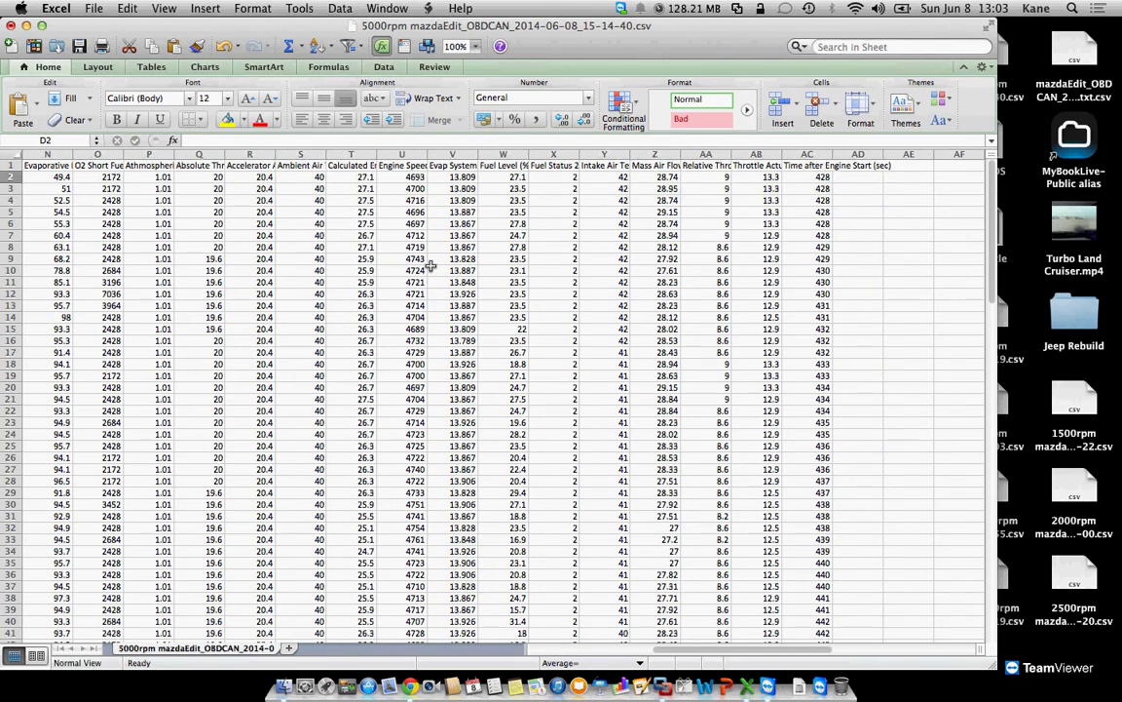
pyautogui.hscroll(-13, 430, 265)
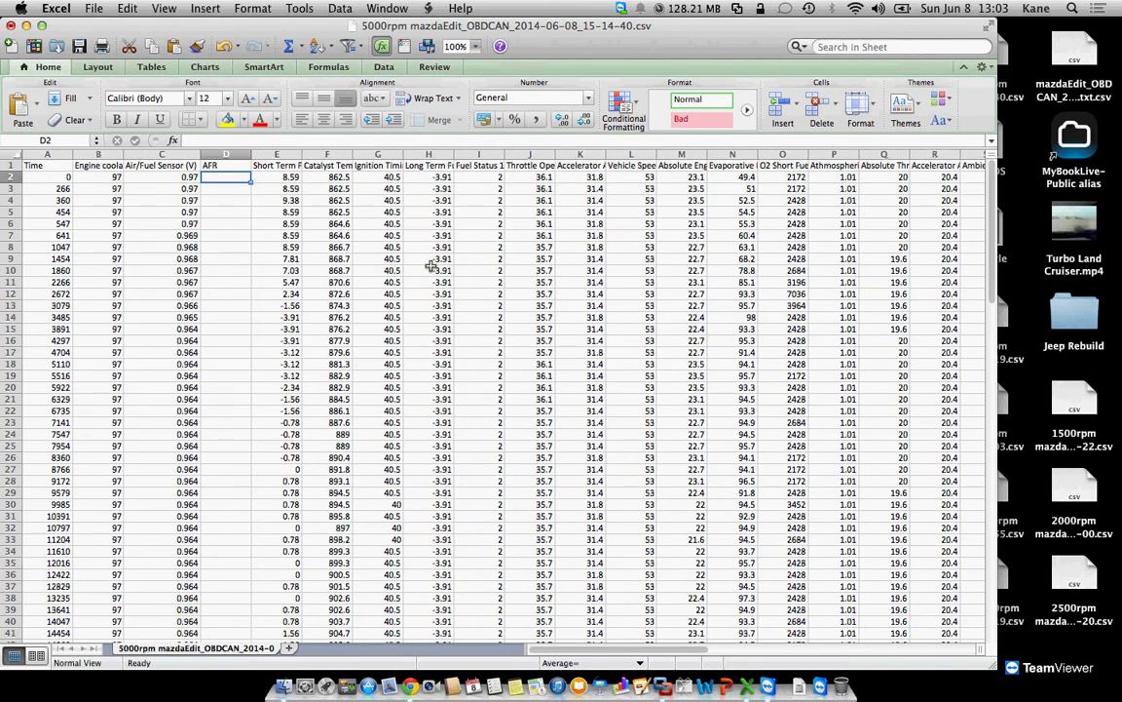
# - Enter =C2*14.7 in D2 and fill it down through D99 to compute AFR
pyautogui.write('=')
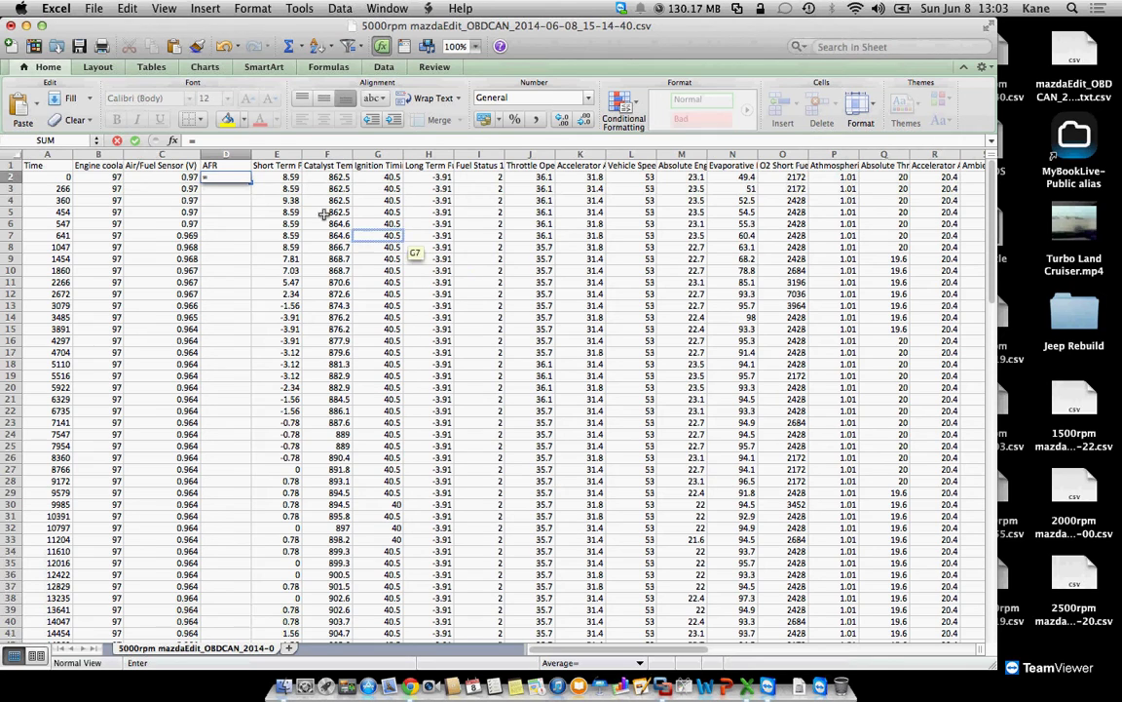
pyautogui.click(177, 176)
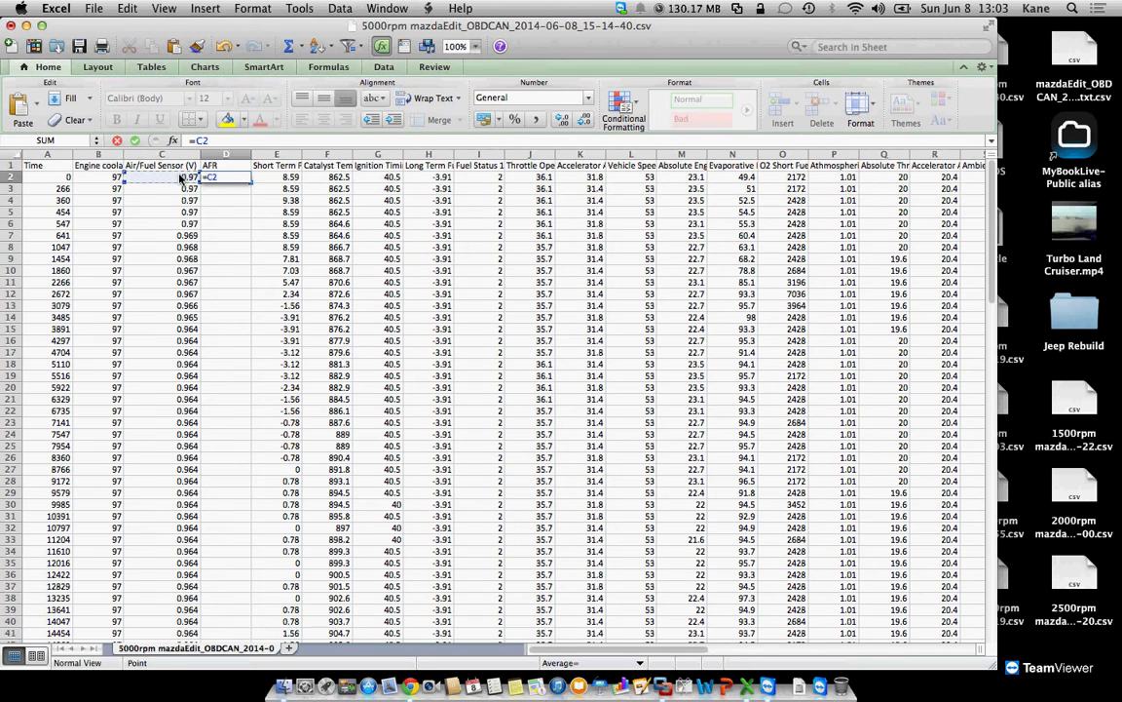
pyautogui.write('*14.7')
pyautogui.press('Return')
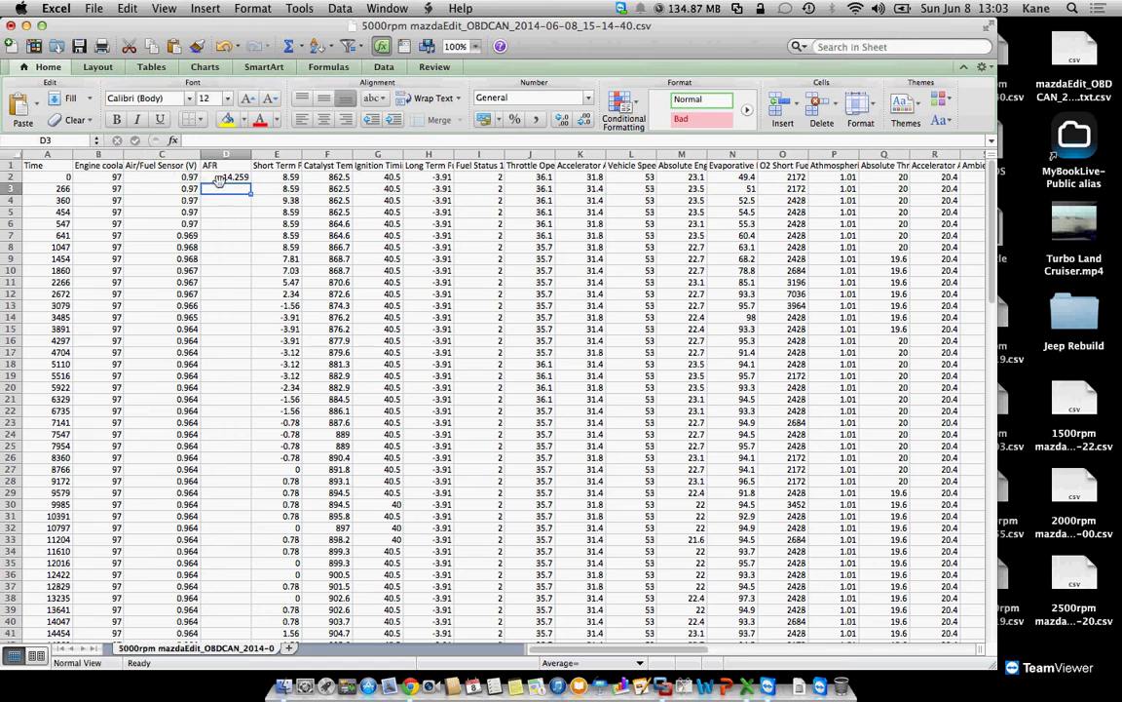
pyautogui.click(228, 178)
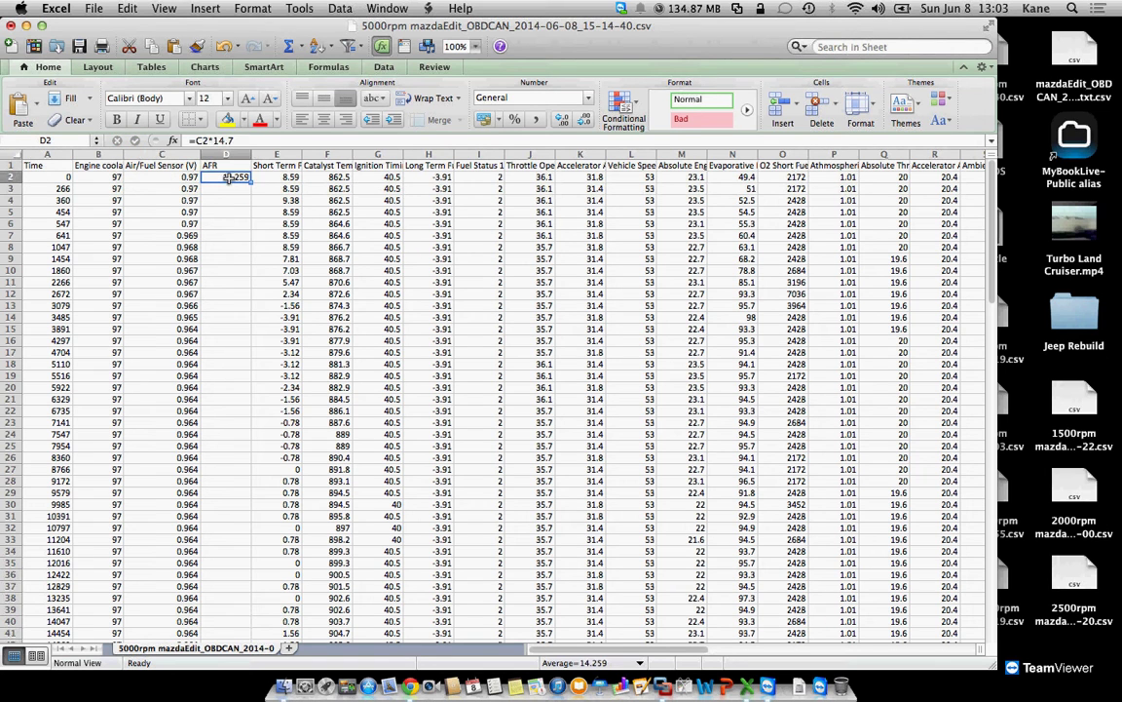
pyautogui.press('super+c')
pyautogui.scroll(-10, 227, 317)
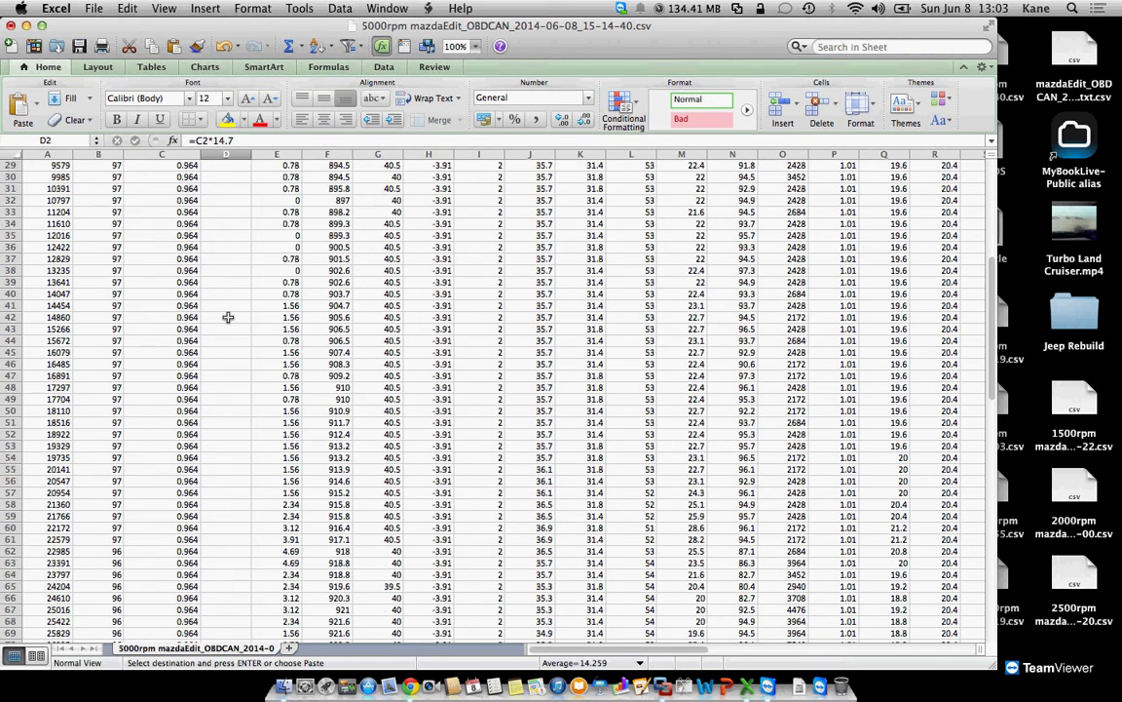
pyautogui.scroll(-12, 228, 317)
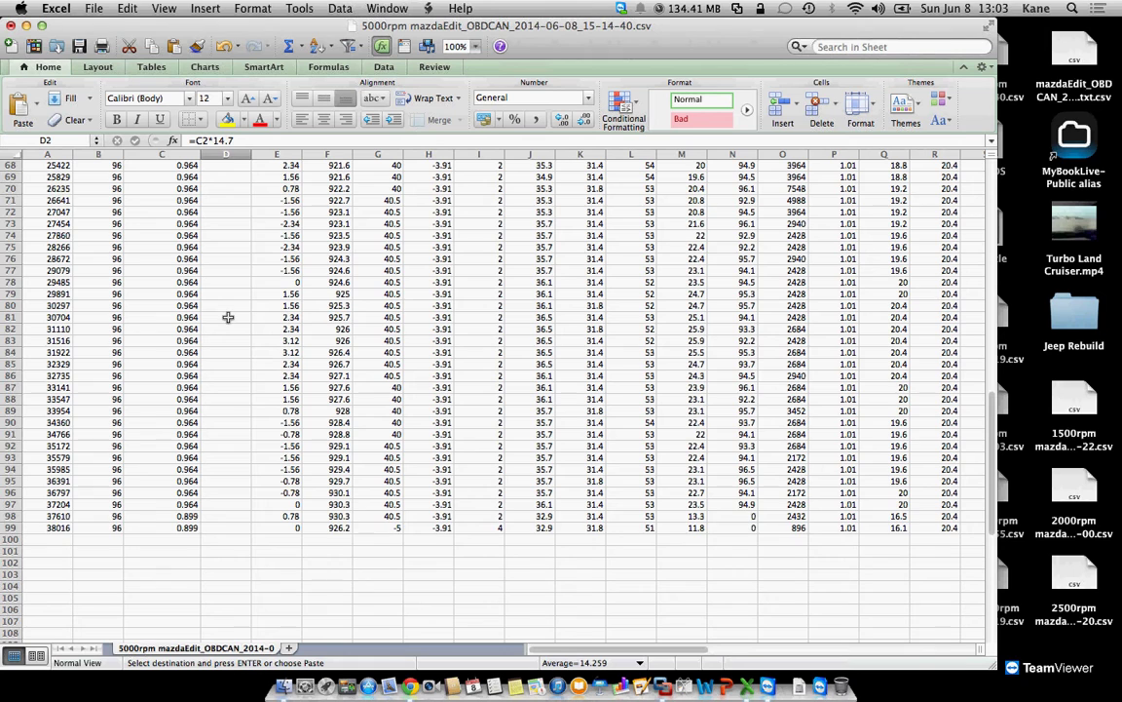
pyautogui.scroll(-1, 228, 317)
pyautogui.keyDown('shift'); pyautogui.click(227, 516); pyautogui.keyUp('shift')
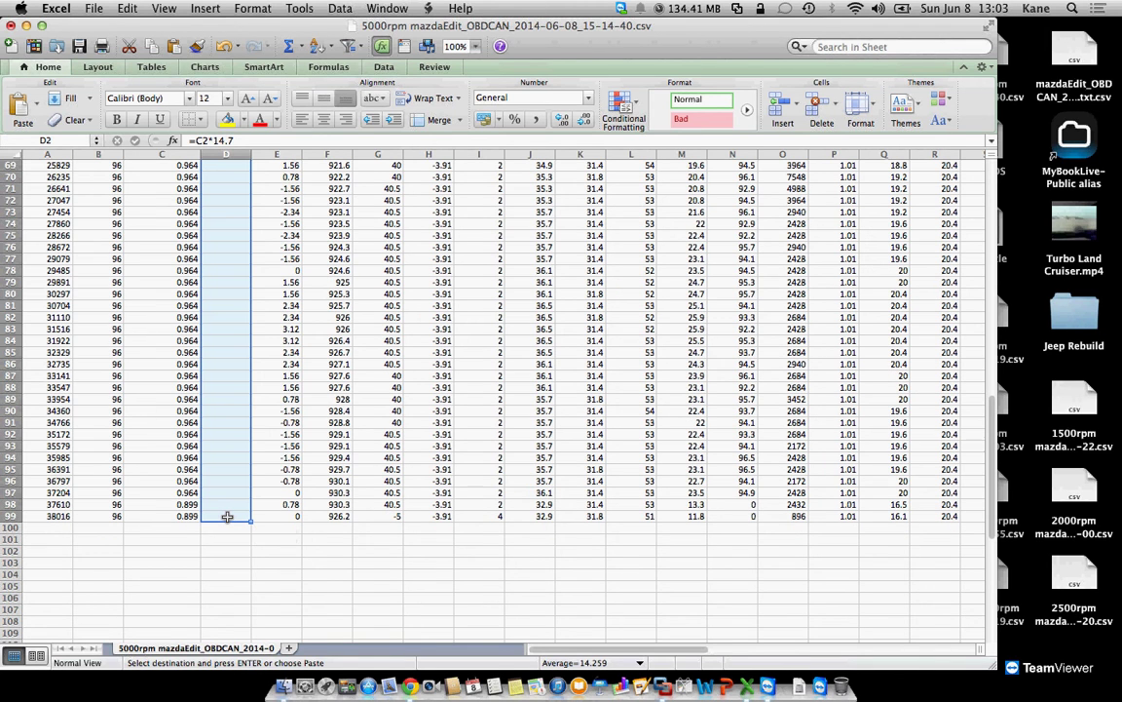
pyautogui.press('super+v')
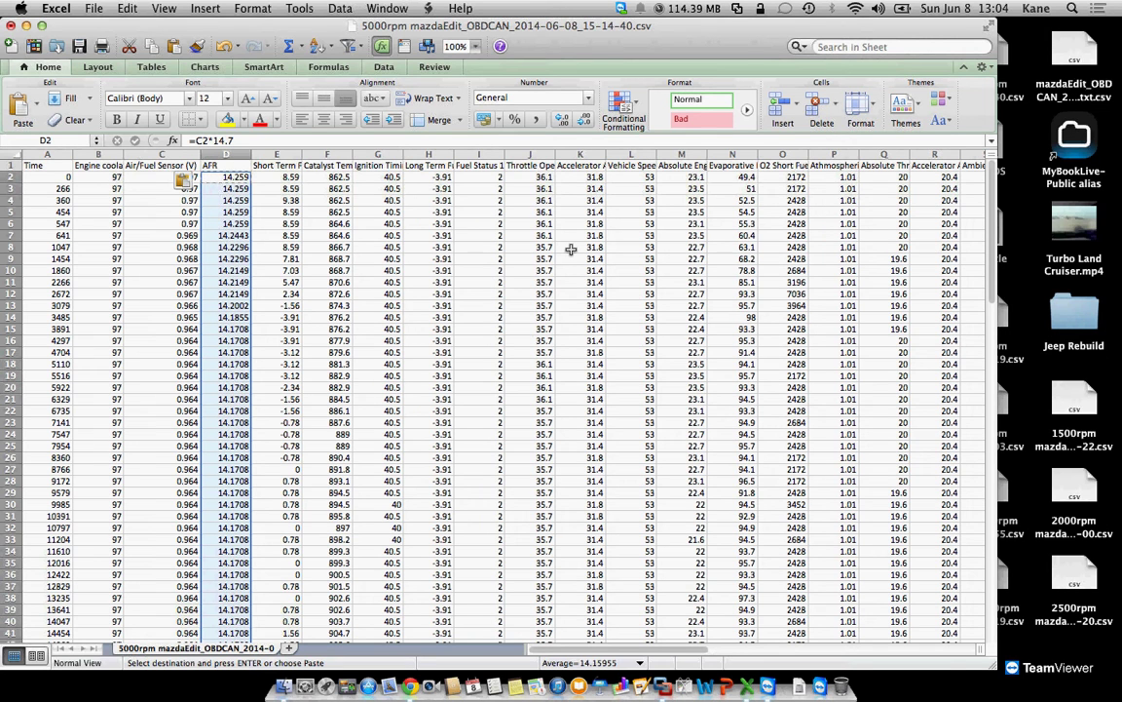
# - Read the column averages: Engine Speed about 4720.8, Engine Load 26.23, Mass Air Flow 28.23
pyautogui.hscroll(5, 571, 250)
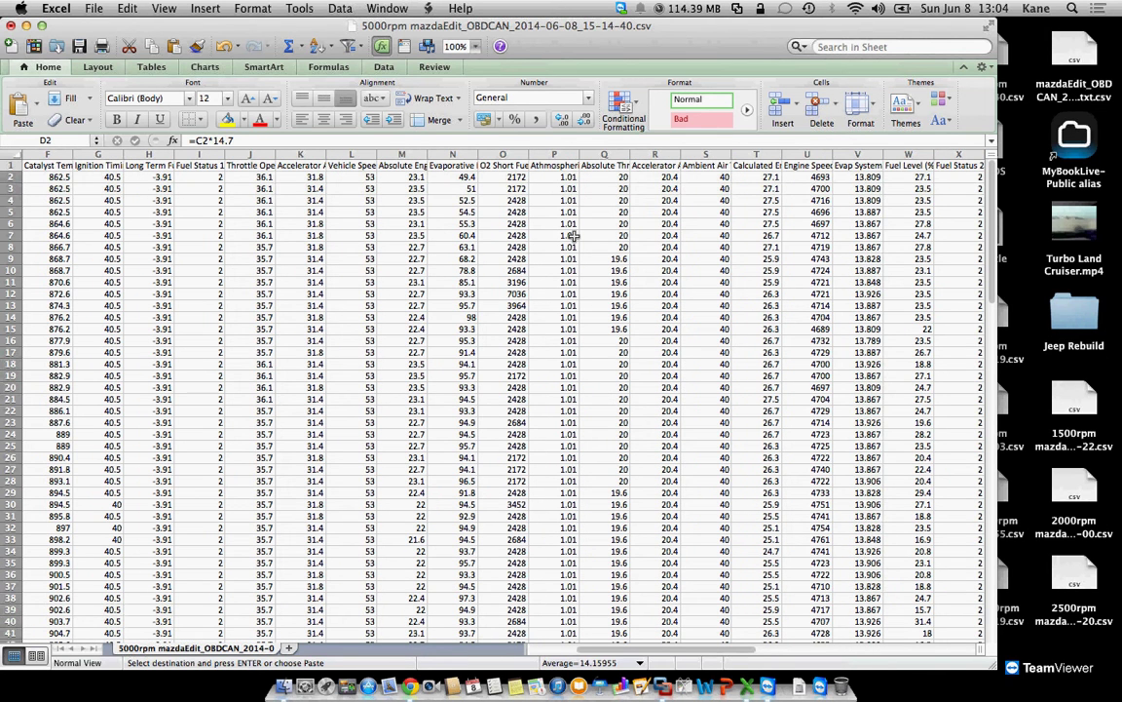
pyautogui.hscroll(2, 705, 233)
pyautogui.click(706, 154)
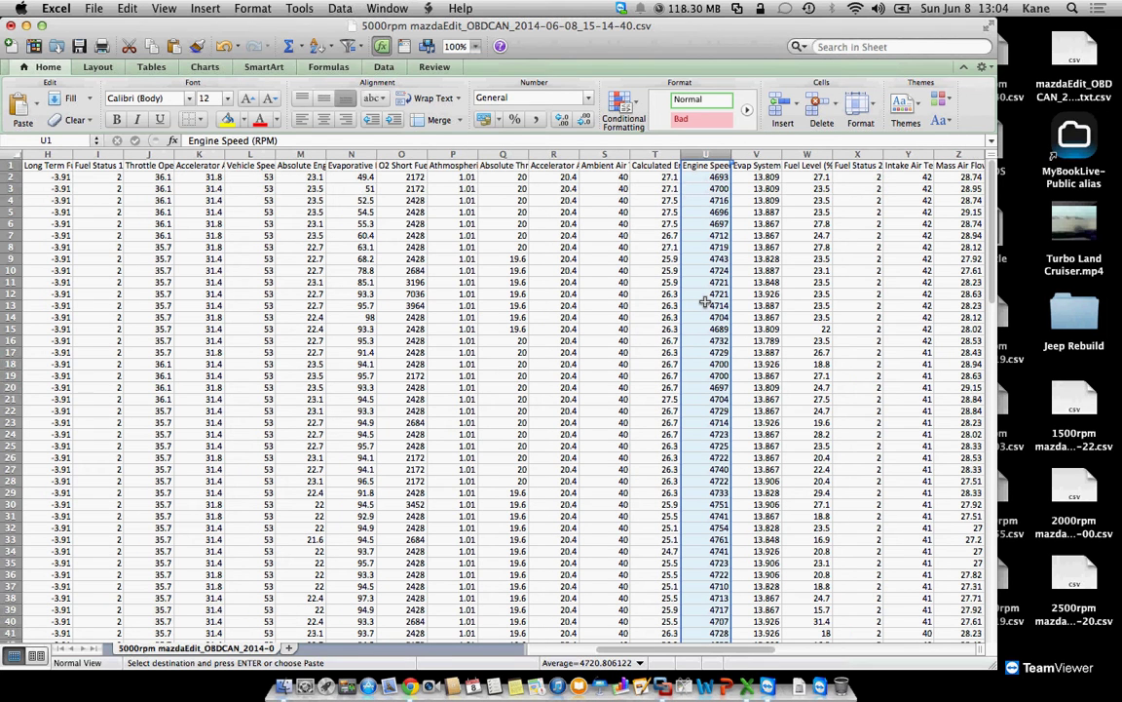
pyautogui.hscroll(1, 705, 304)
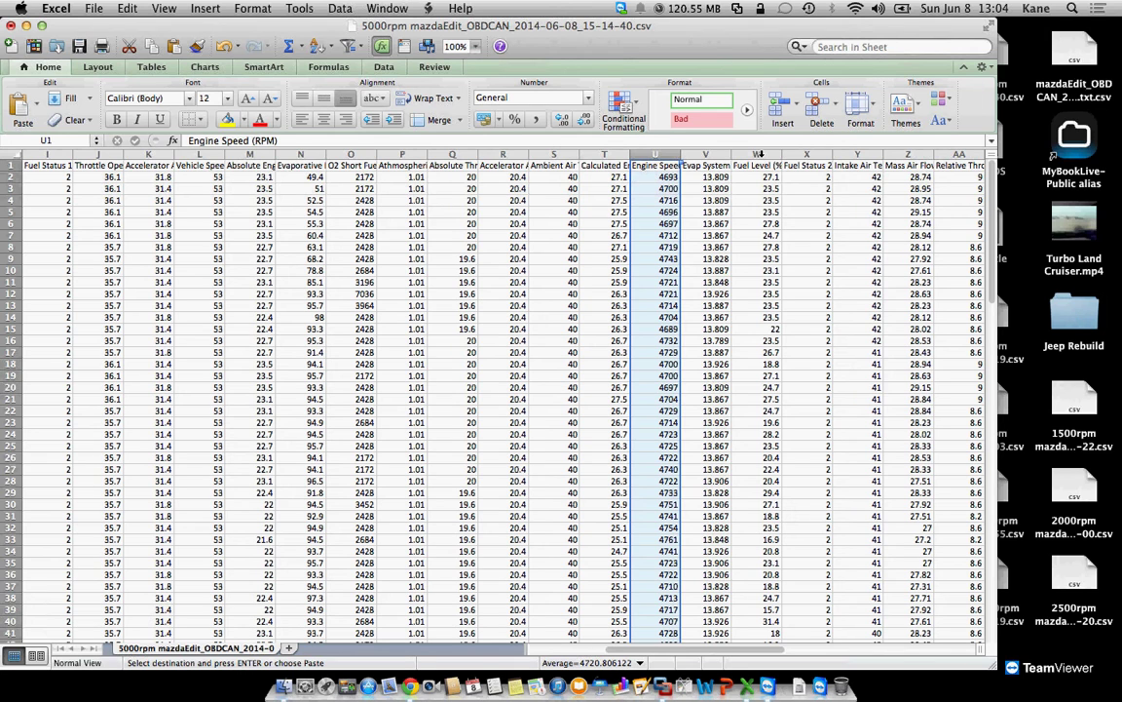
pyautogui.click(605, 154)
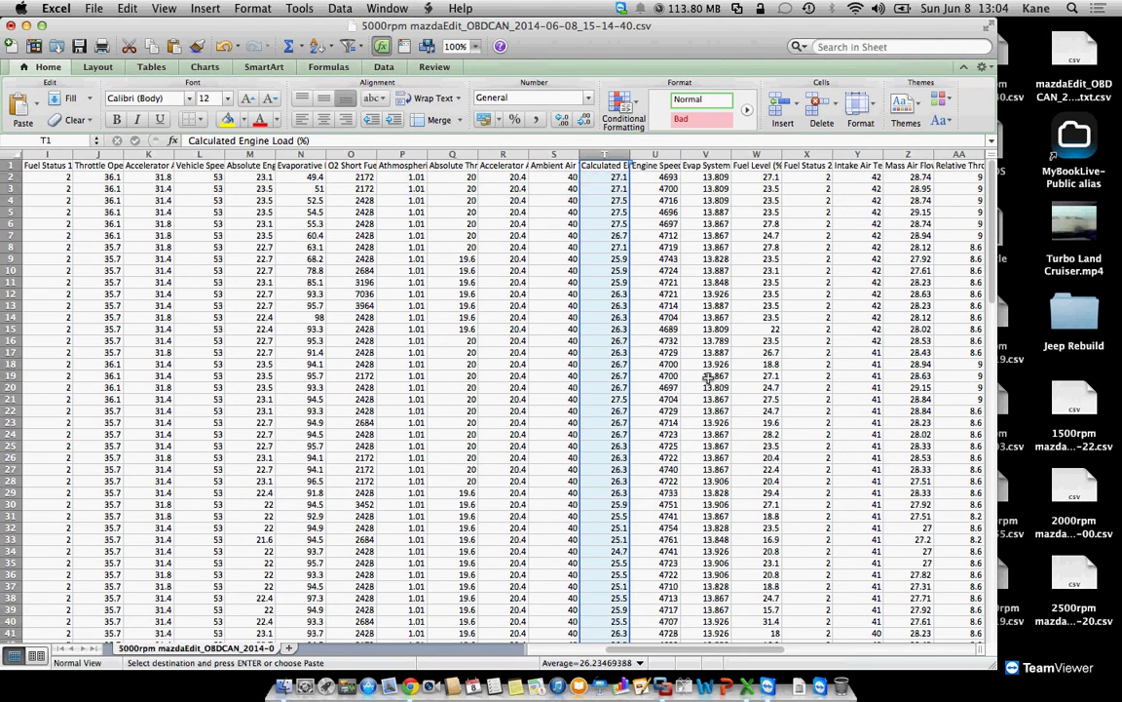
pyautogui.hscroll(1, 709, 379)
pyautogui.hscroll(1, 710, 379)
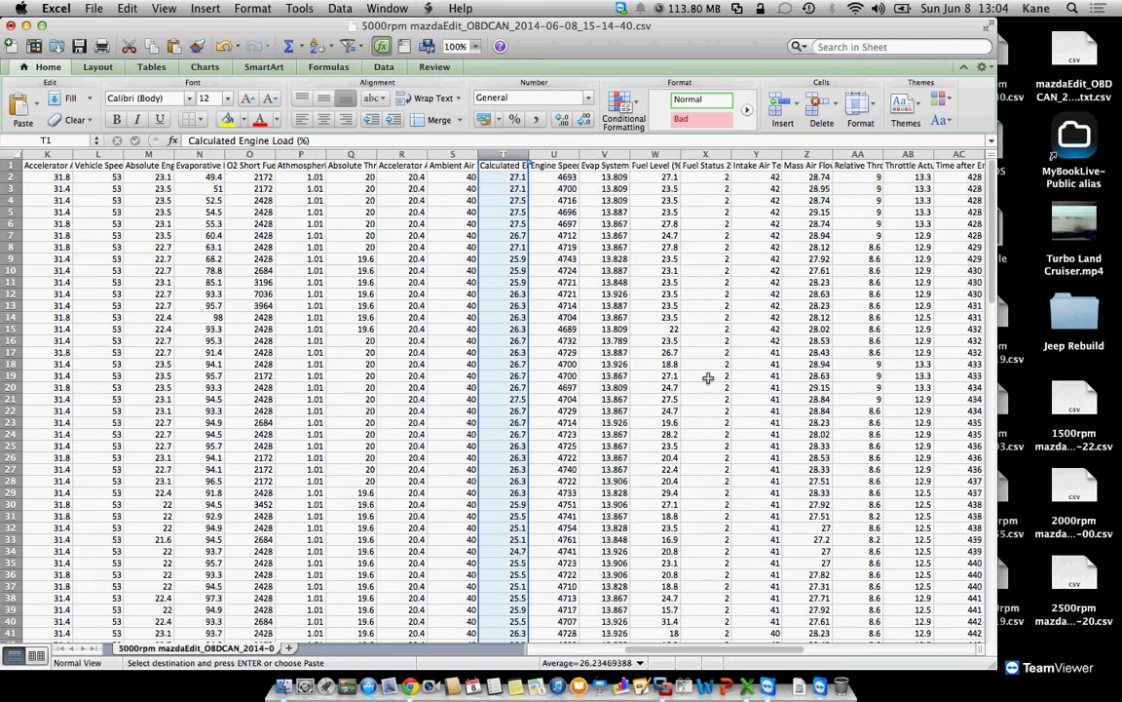
pyautogui.hscroll(2, 708, 378)
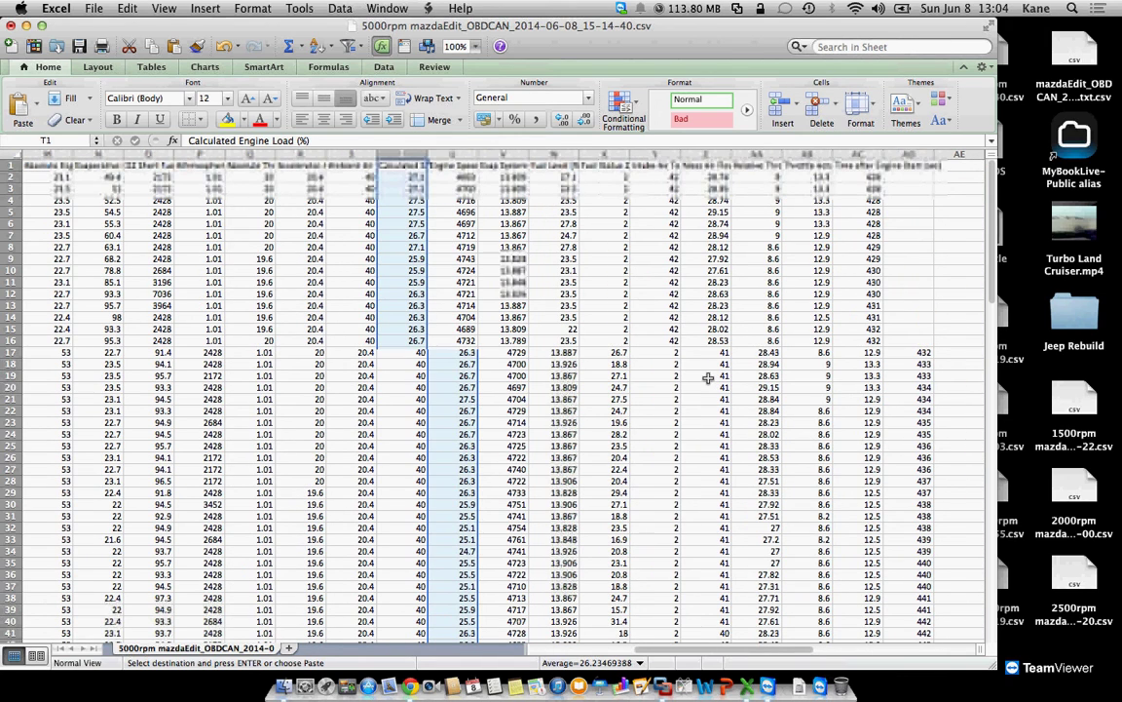
pyautogui.click(708, 154)
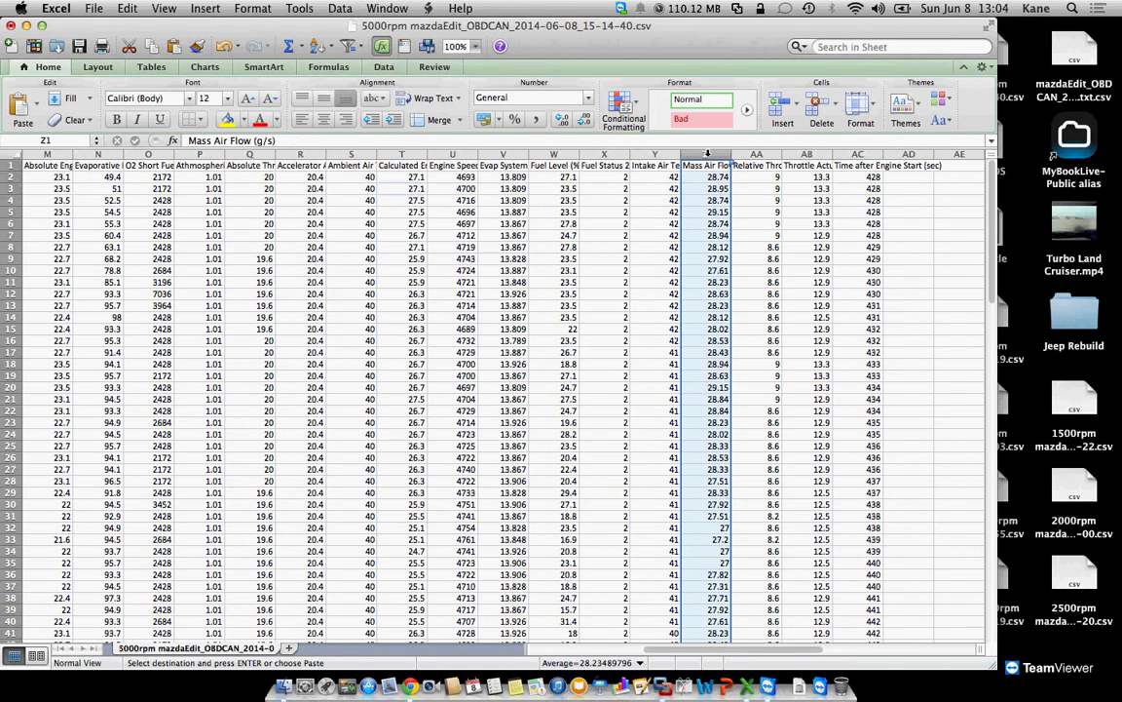
# - Close the 5000rpm log without saving its changes and quit Excel
pyautogui.click(11, 26)
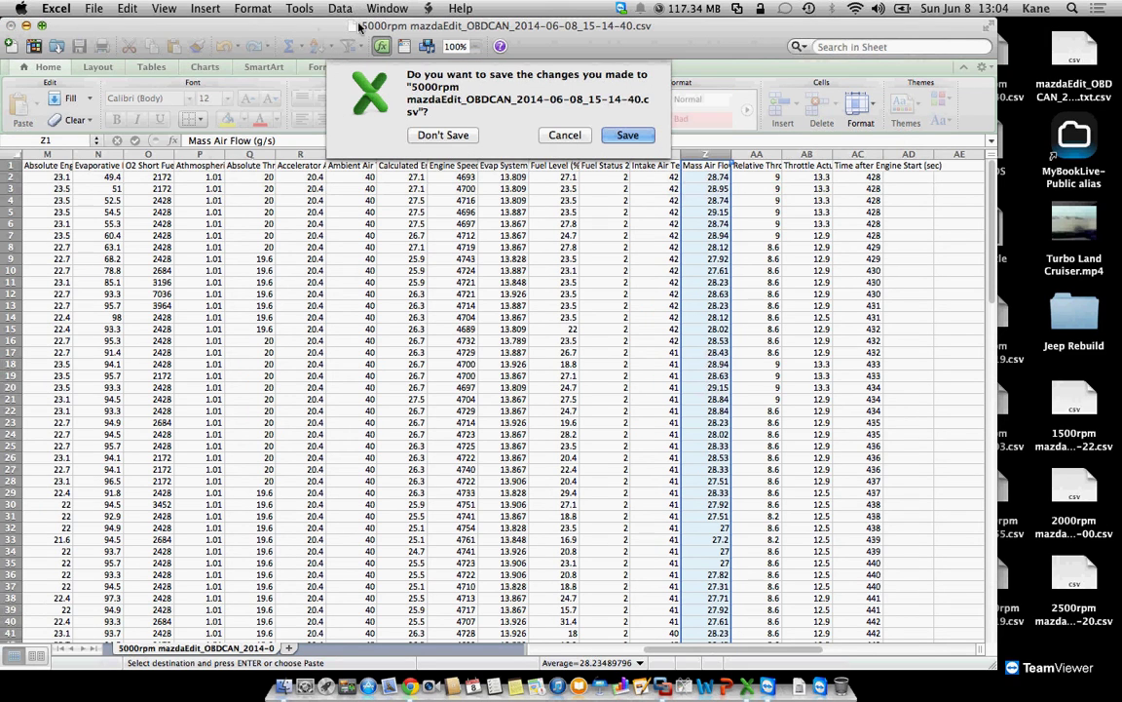
pyautogui.click(443, 136)
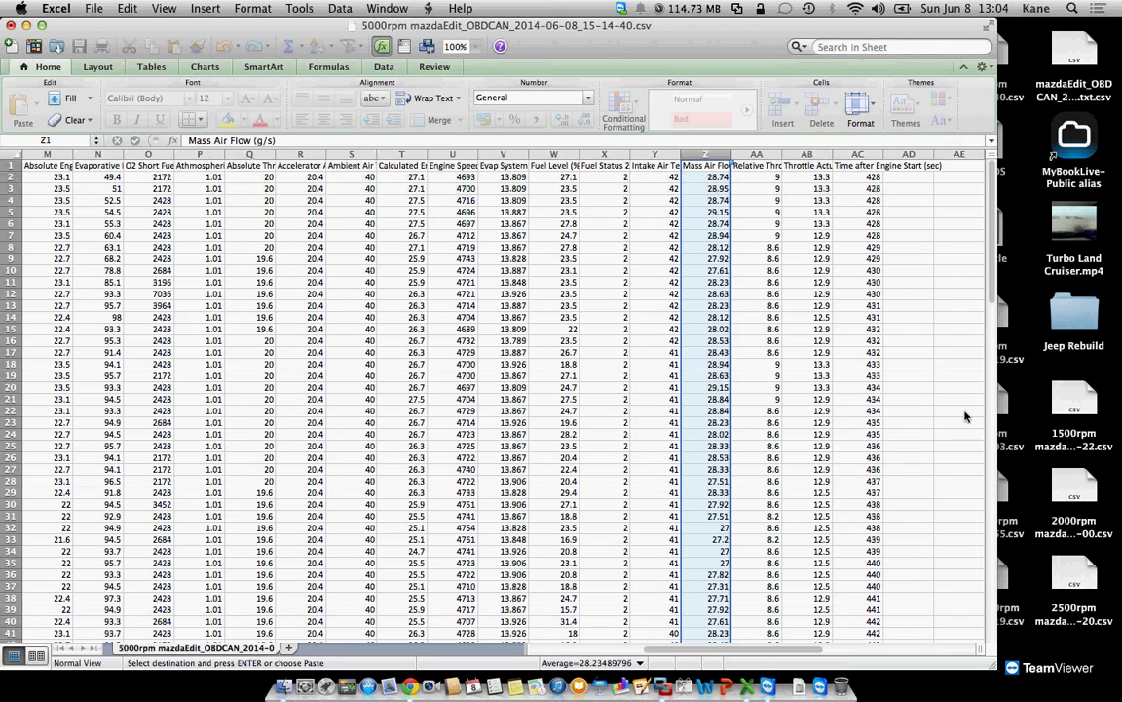
pyautogui.press('super+q')
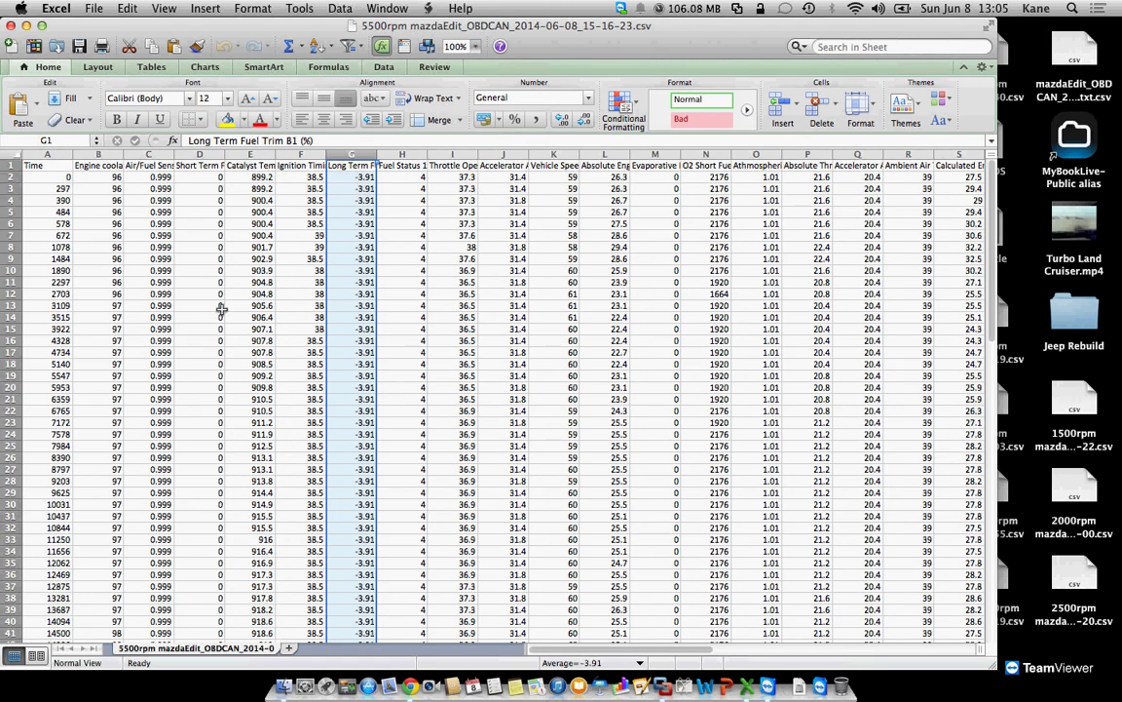
# - Insert a blank column D after Air/Fuel Sensor and widen it
pyautogui.scroll(-9, 222, 310)
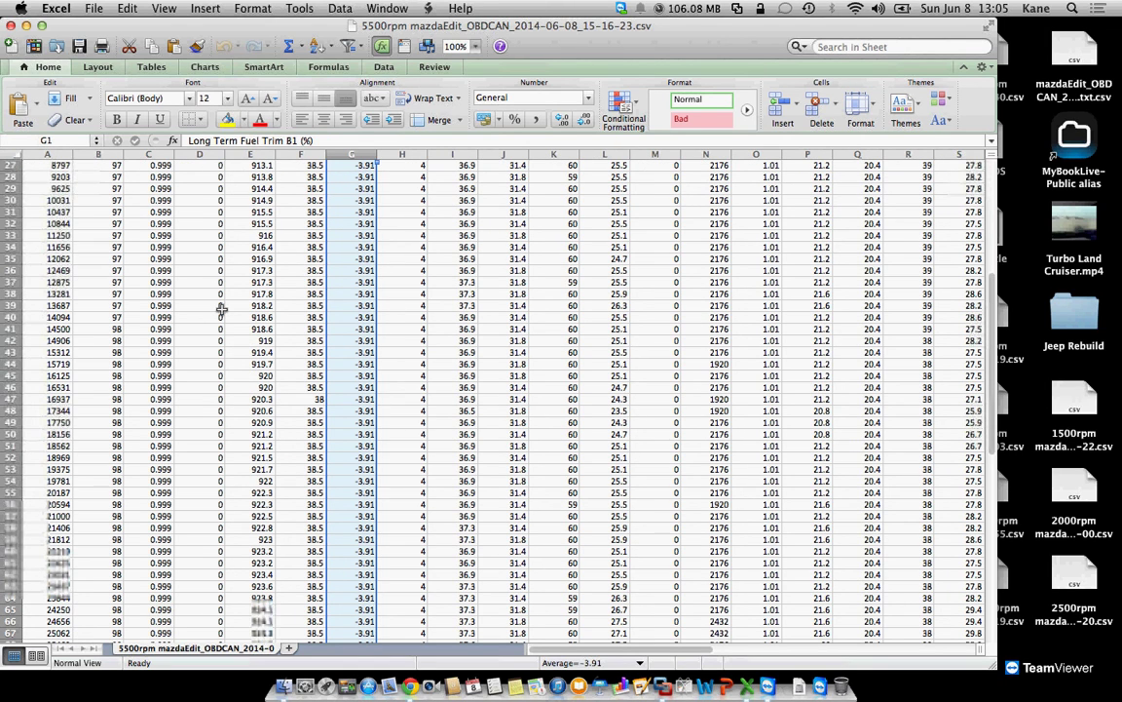
pyautogui.scroll(9, 223, 310)
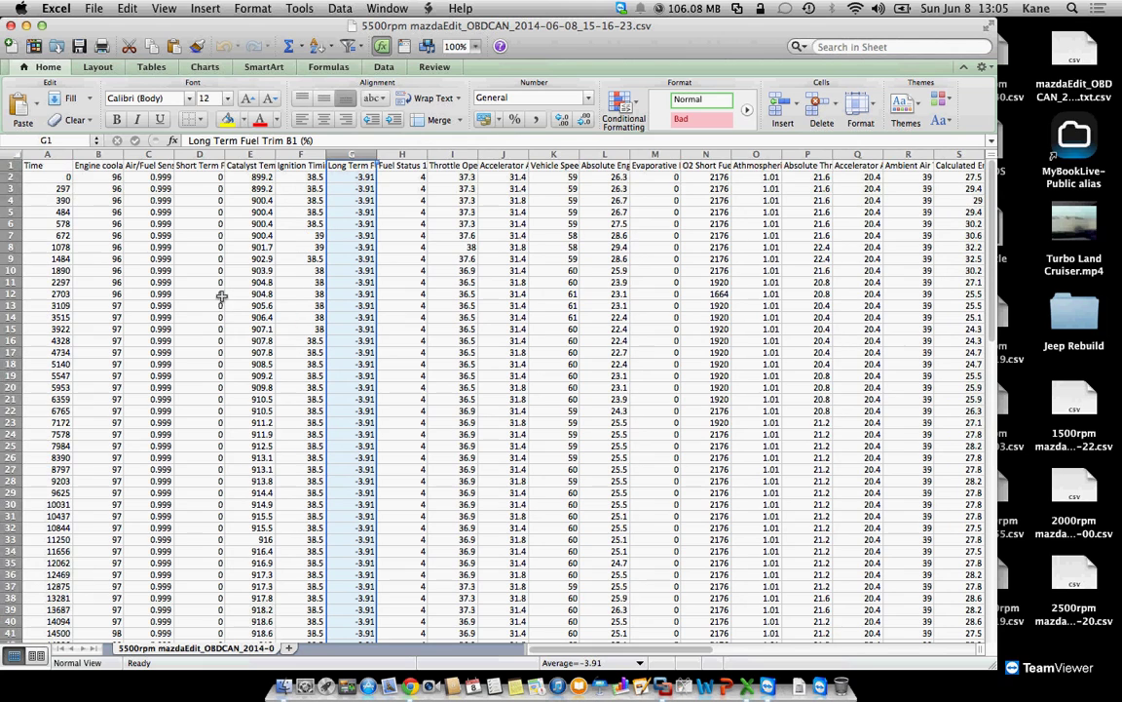
pyautogui.click(200, 153)
pyautogui.rightClick(200, 154)
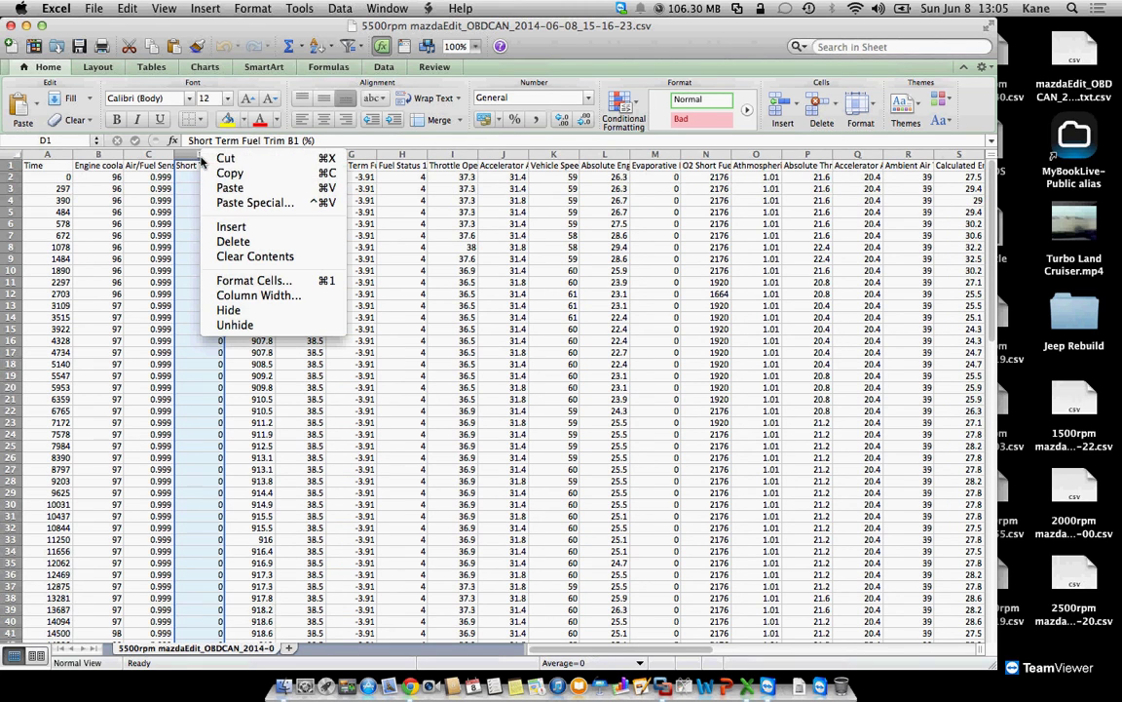
pyautogui.click(226, 227)
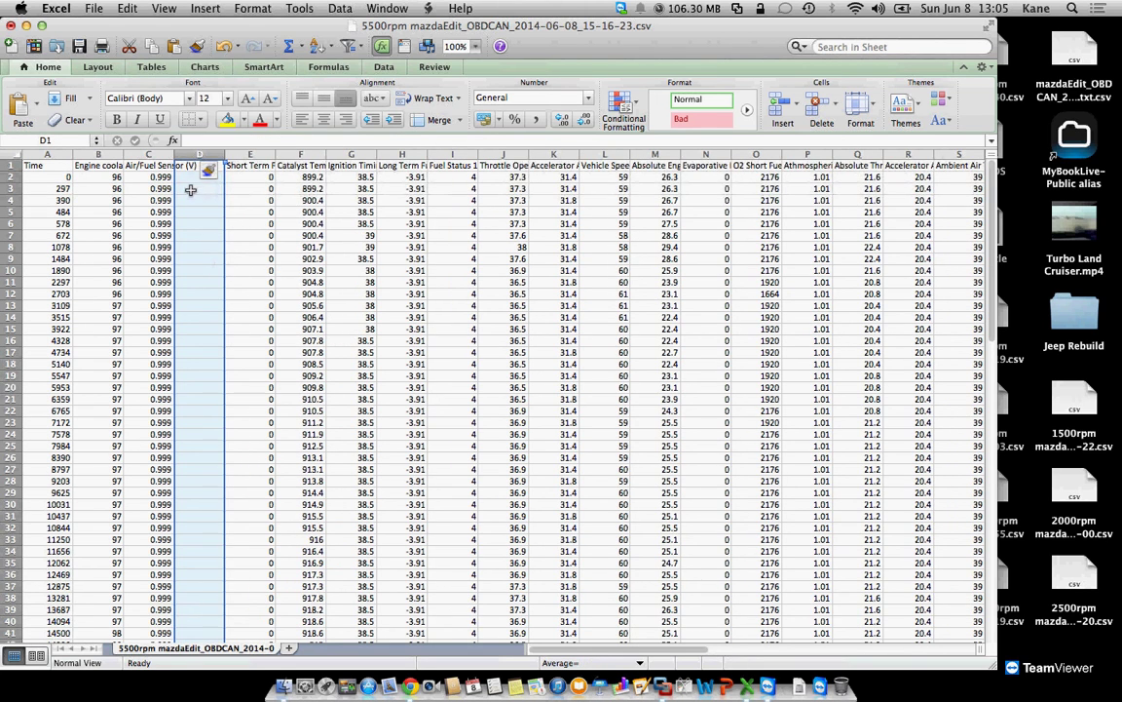
pyautogui.moveTo(176, 154); pyautogui.dragTo(201, 249)
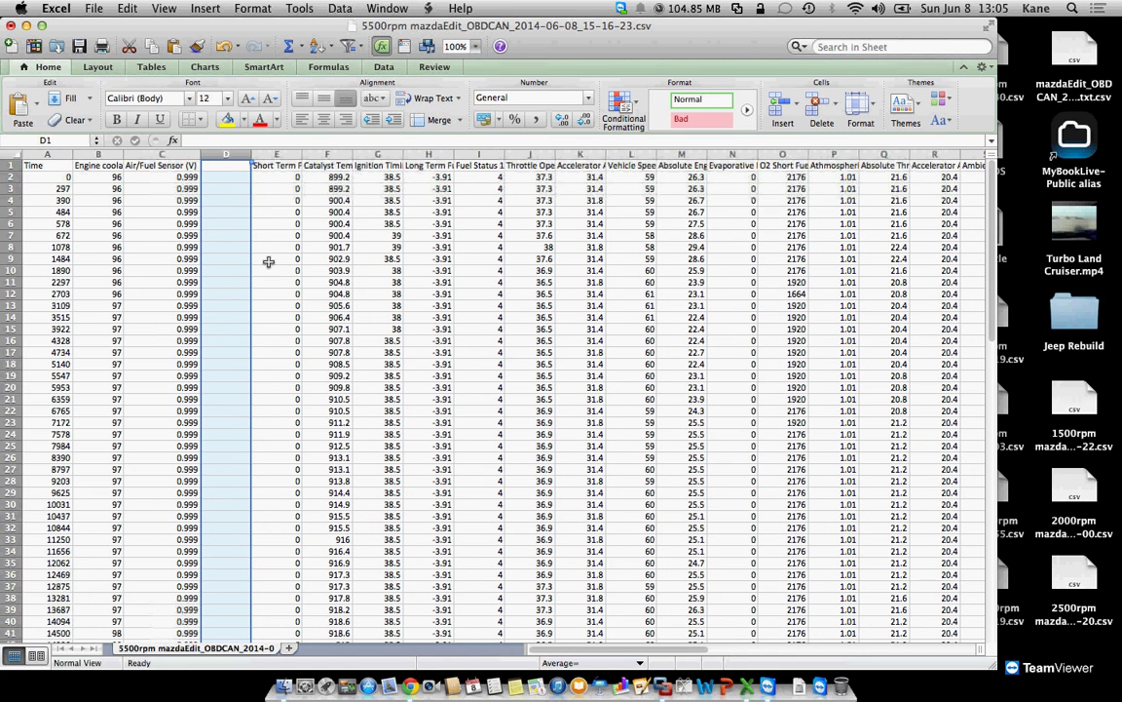
# - Scroll right across the sheet and bring up a TeamViewer session participant's options
pyautogui.hscroll(2, 464, 266)
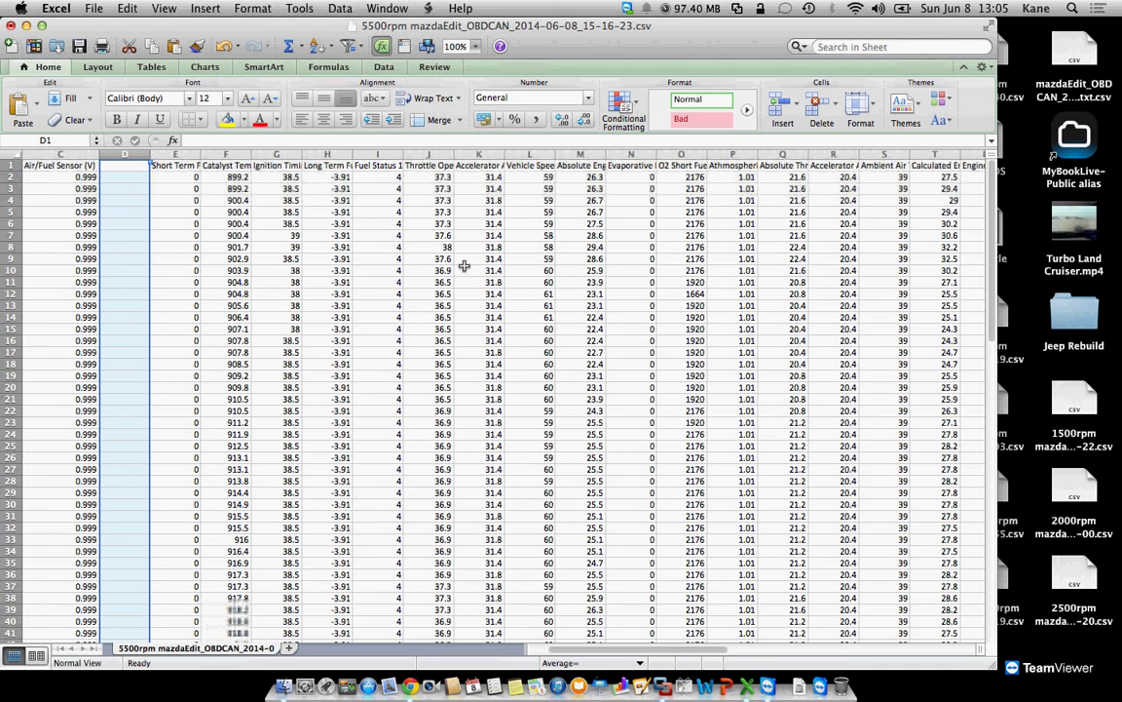
pyautogui.hscroll(4, 465, 266)
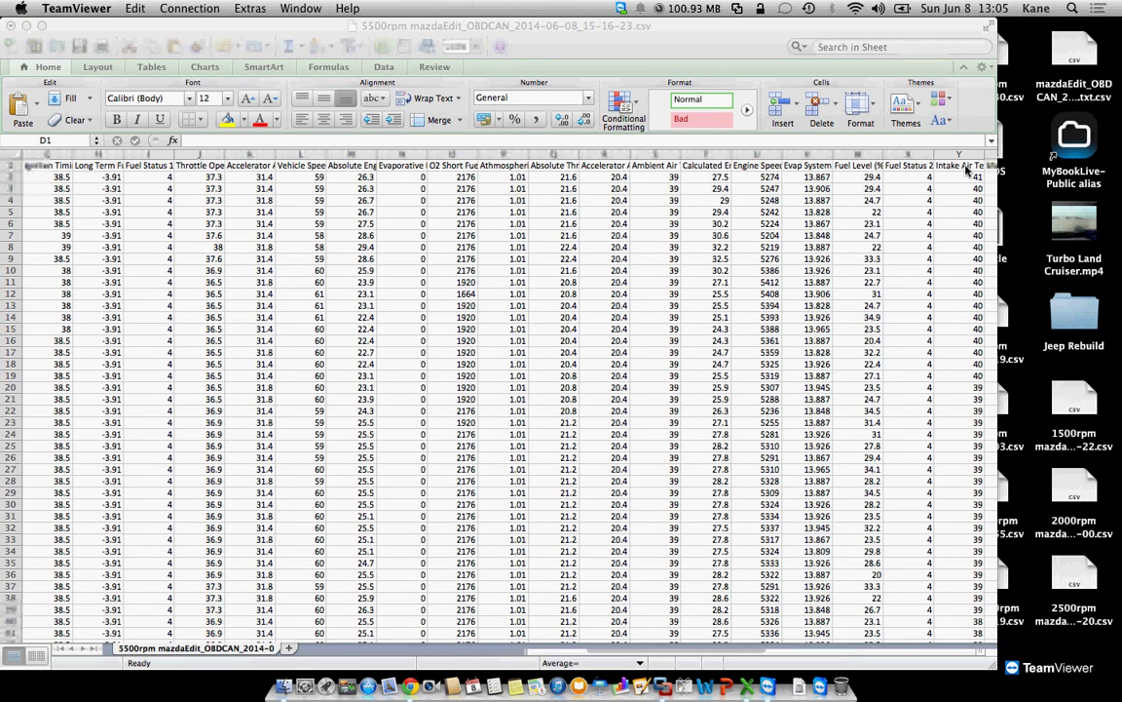
pyautogui.click(992, 236)
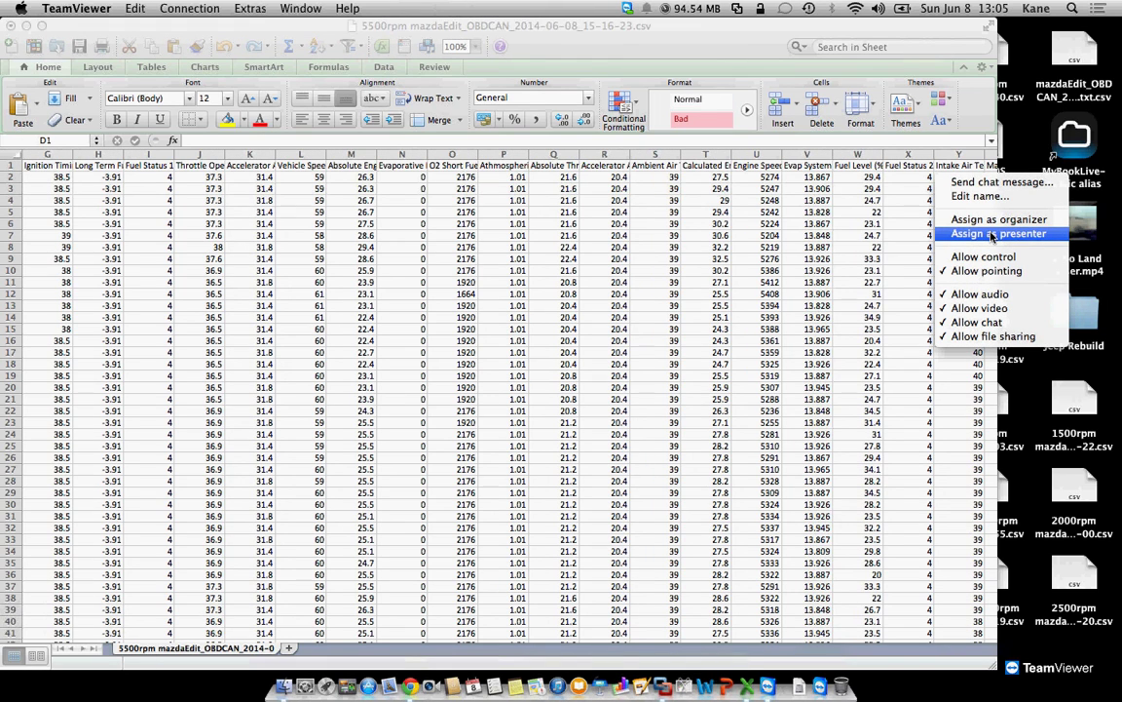